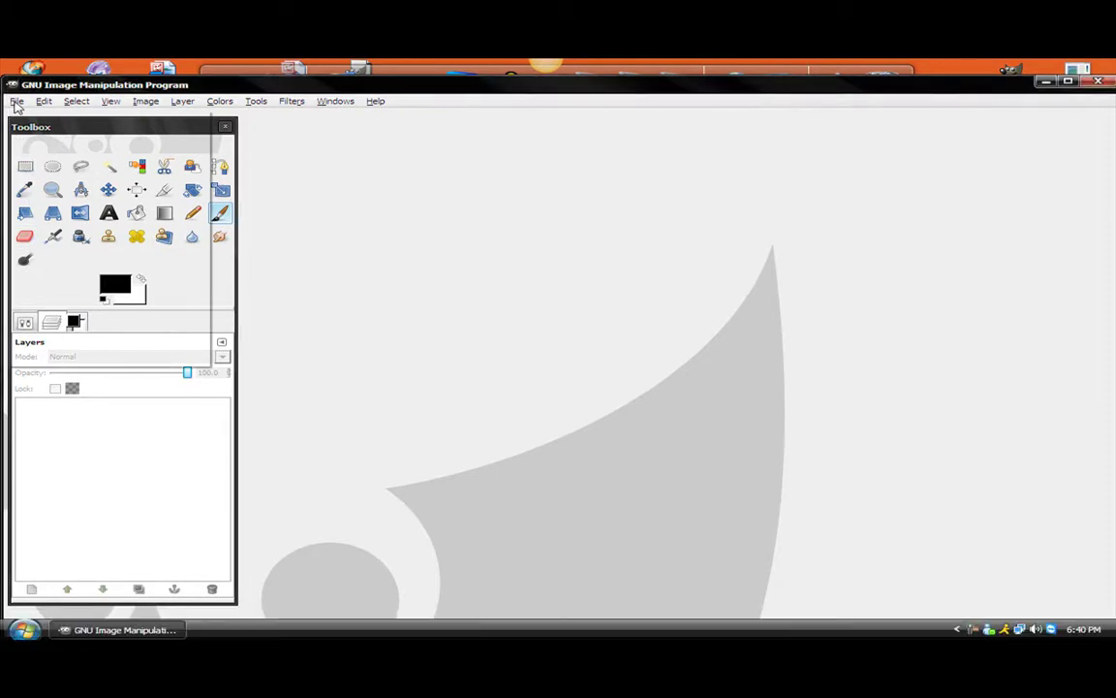
- Create a new image from the 'Web banner huge 728x90' template
click(17, 102)
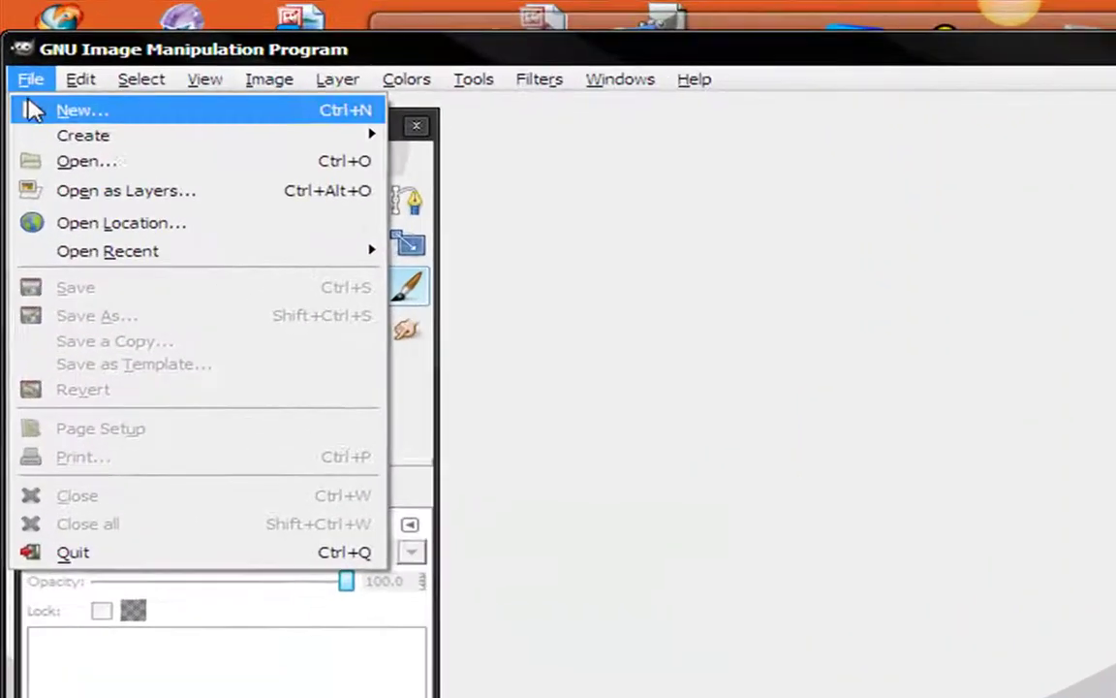
click(34, 109)
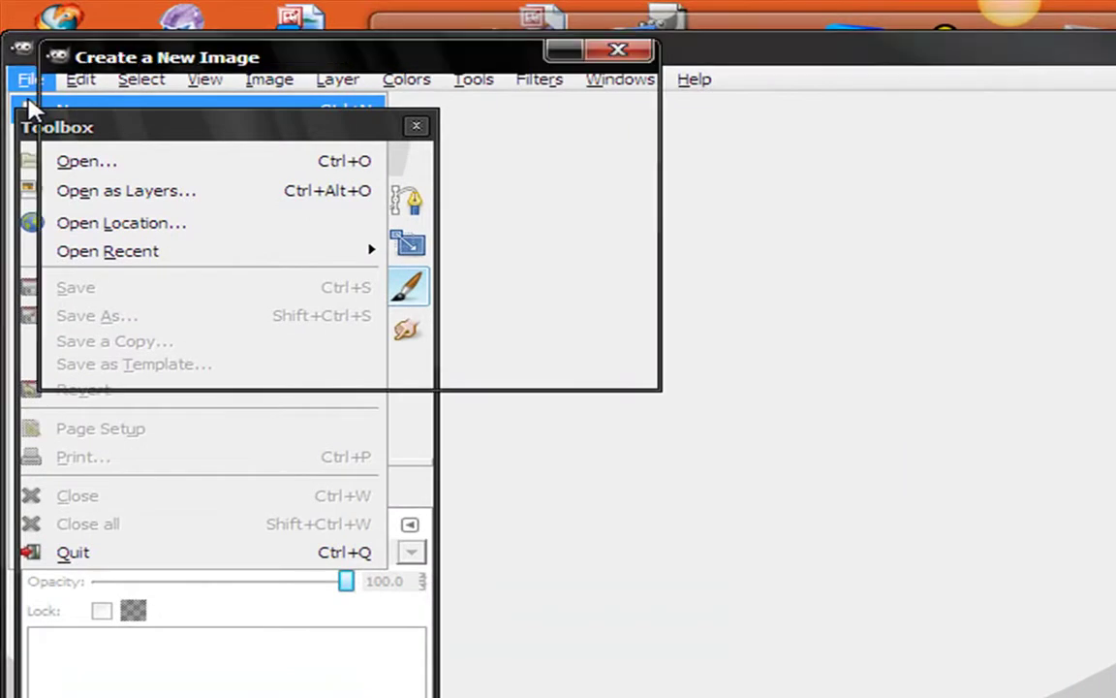
click(184, 105)
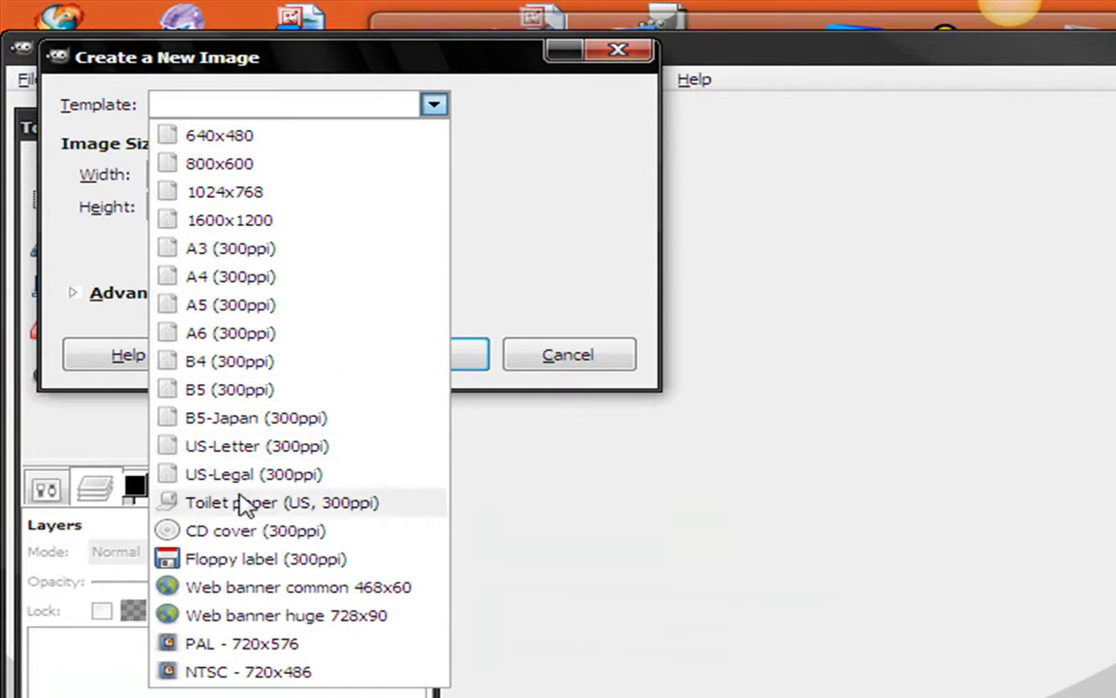
click(269, 619)
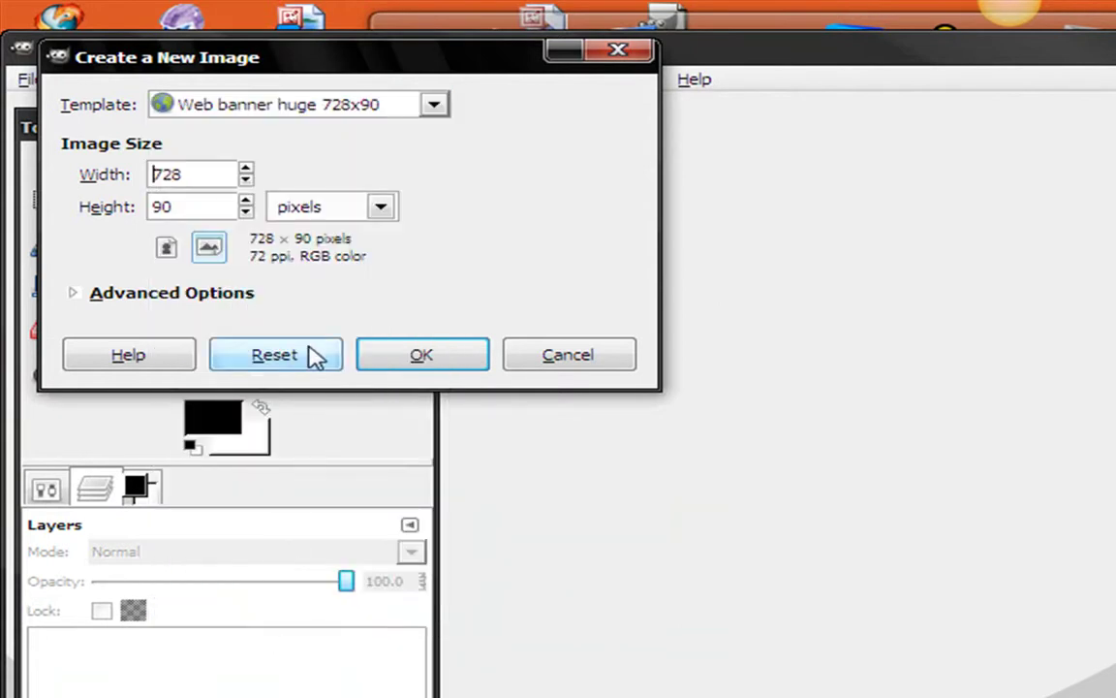
click(417, 358)
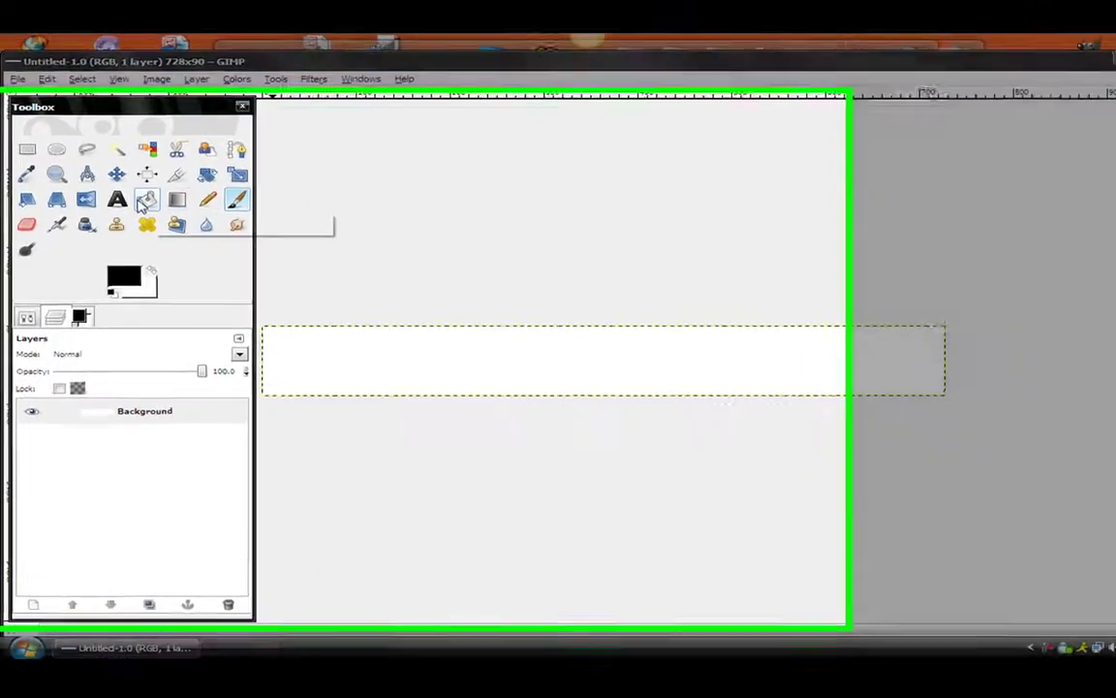
- Bucket-fill the whole 728x90 canvas solid black
click(144, 199)
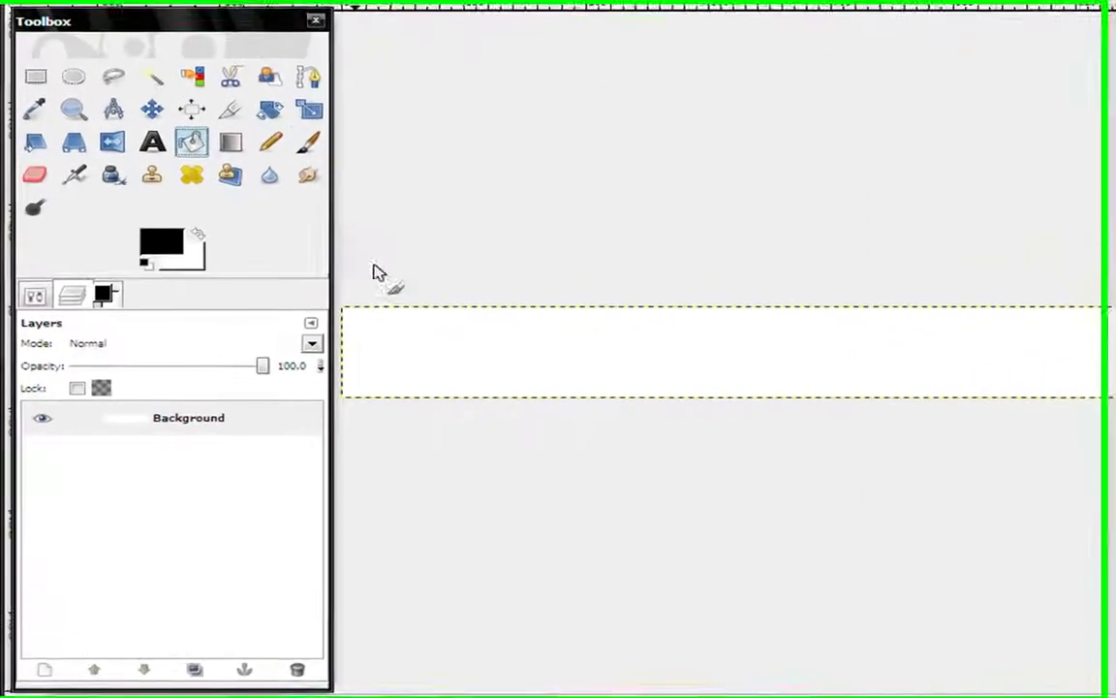
click(468, 341)
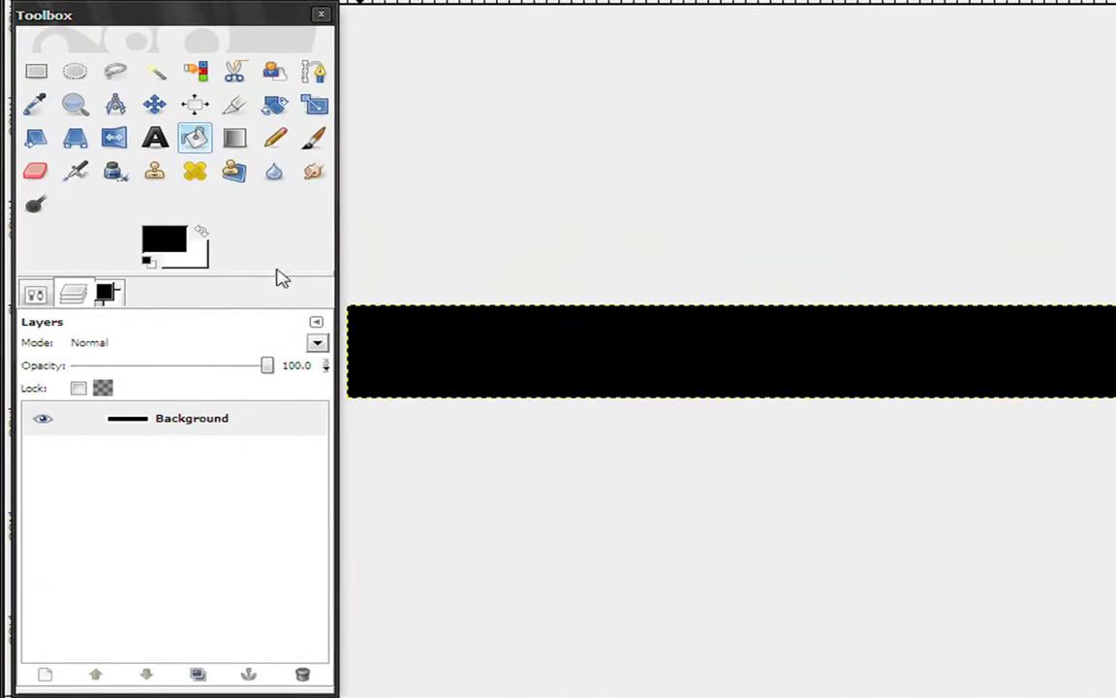
click(155, 137)
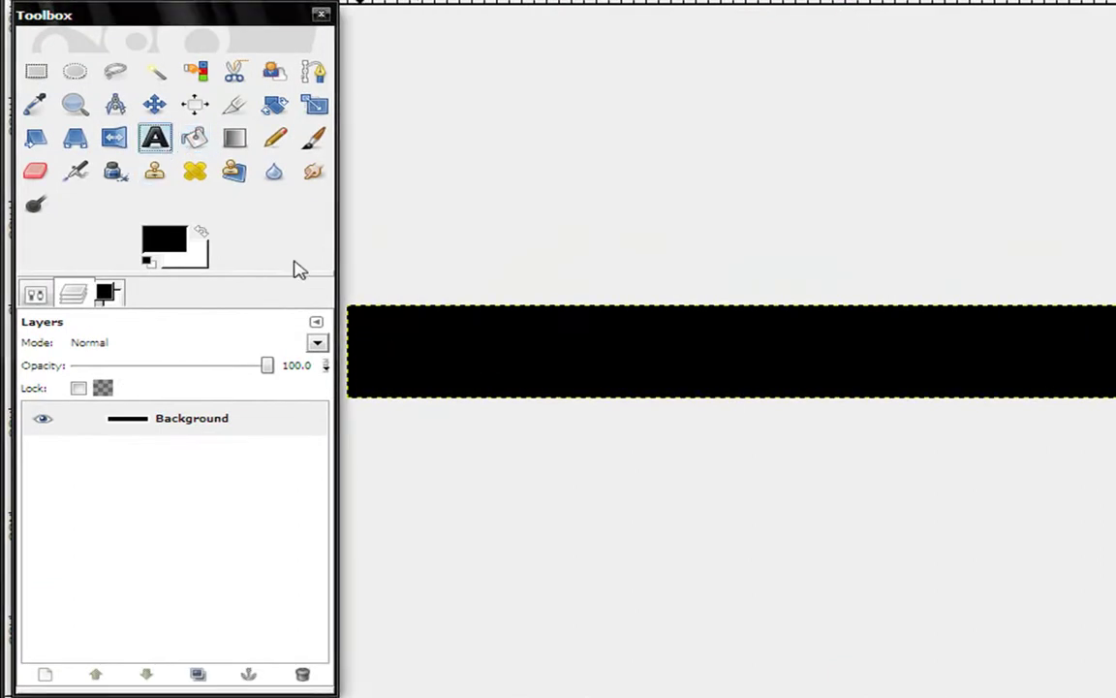
- Add a text layer reading 'MW2HardenedEdition' at the banner's left end
click(383, 336)
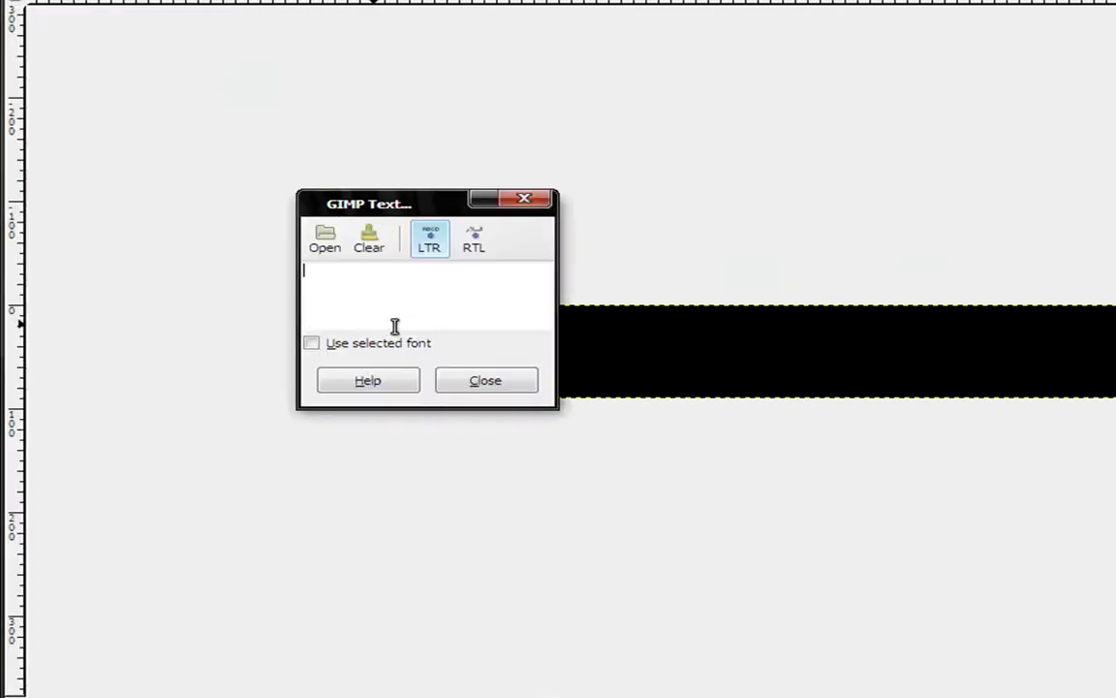
text(MW2Hardened)
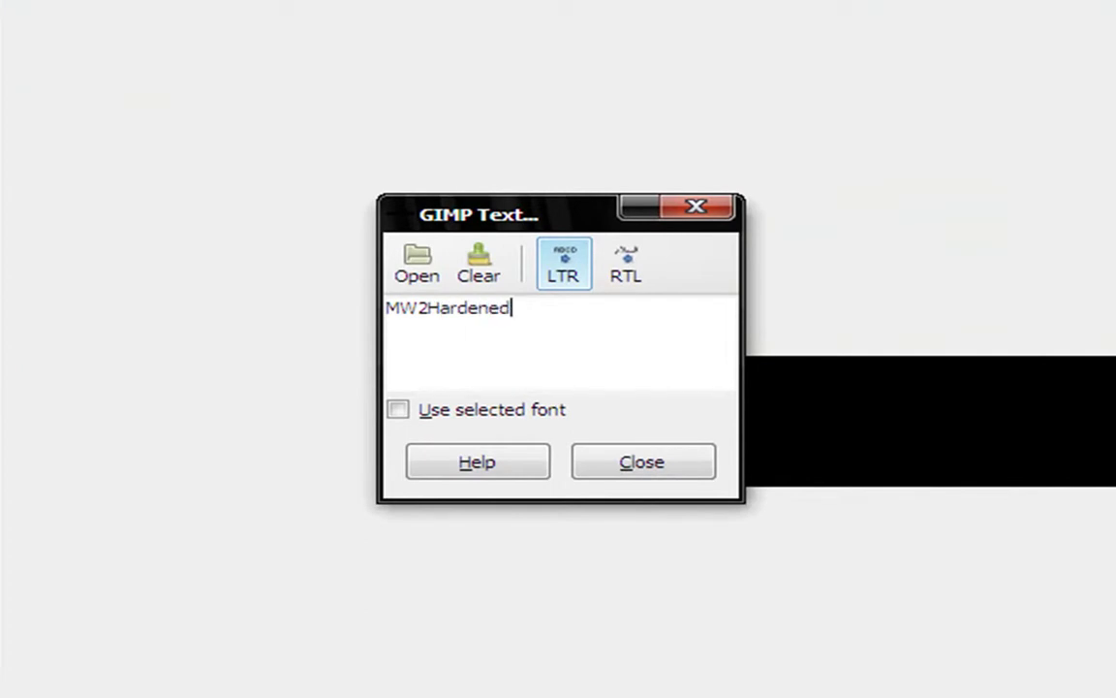
text(Edition)
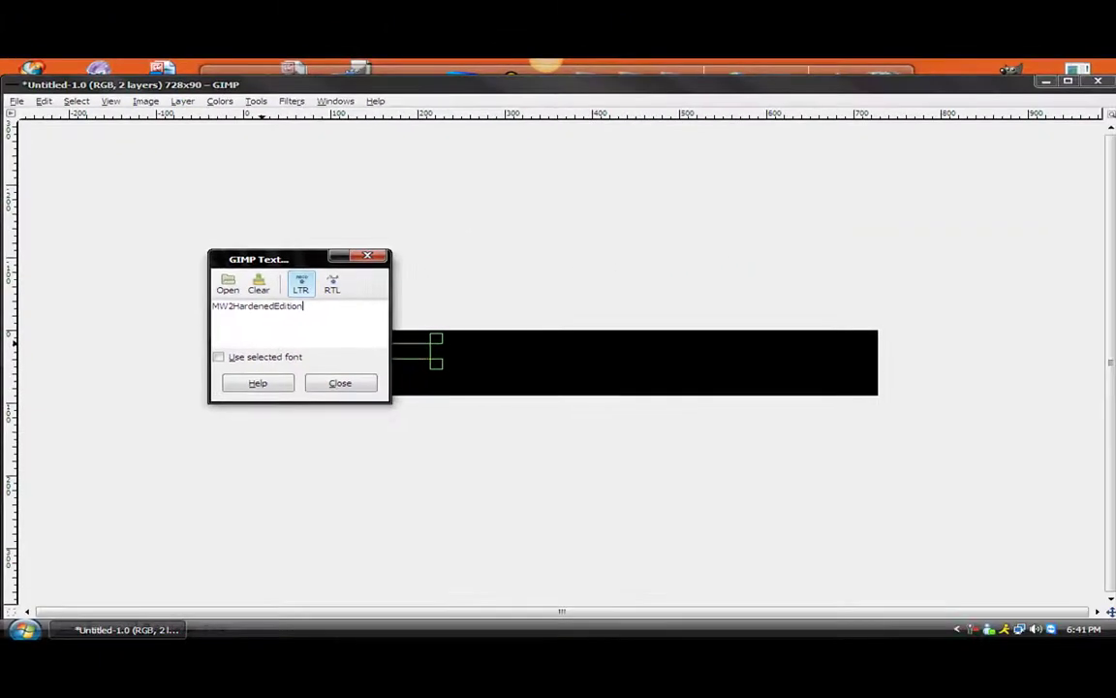
click(367, 385)
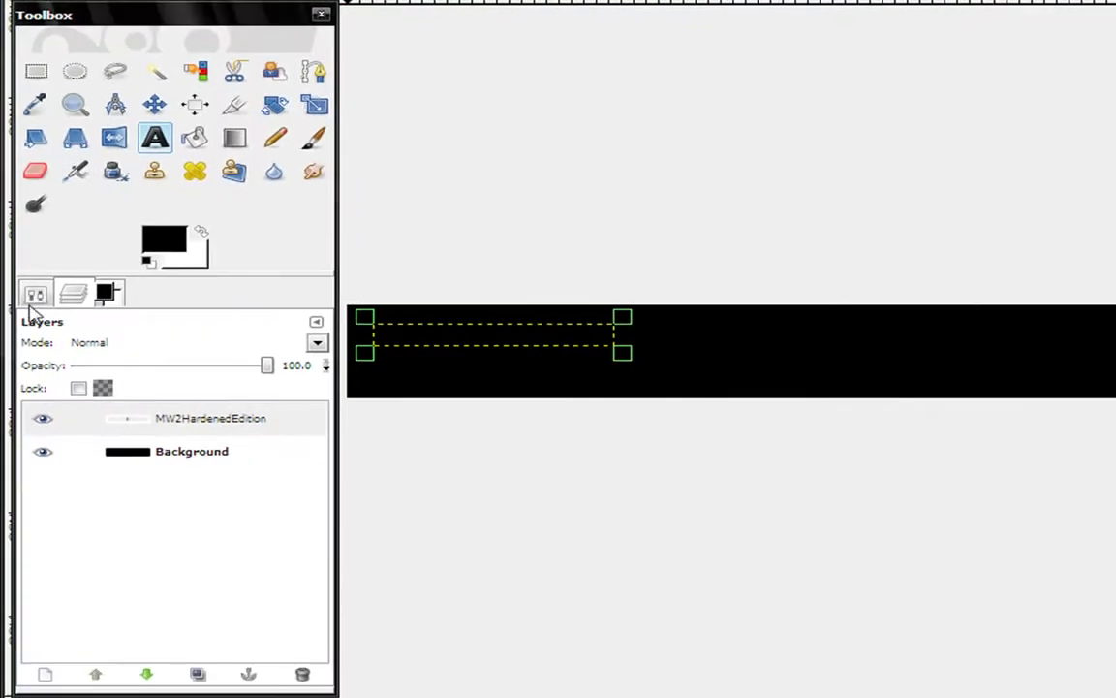
- Set the text font to BankGothic Md BT Semi-Expanded with hinting turned off
click(35, 296)
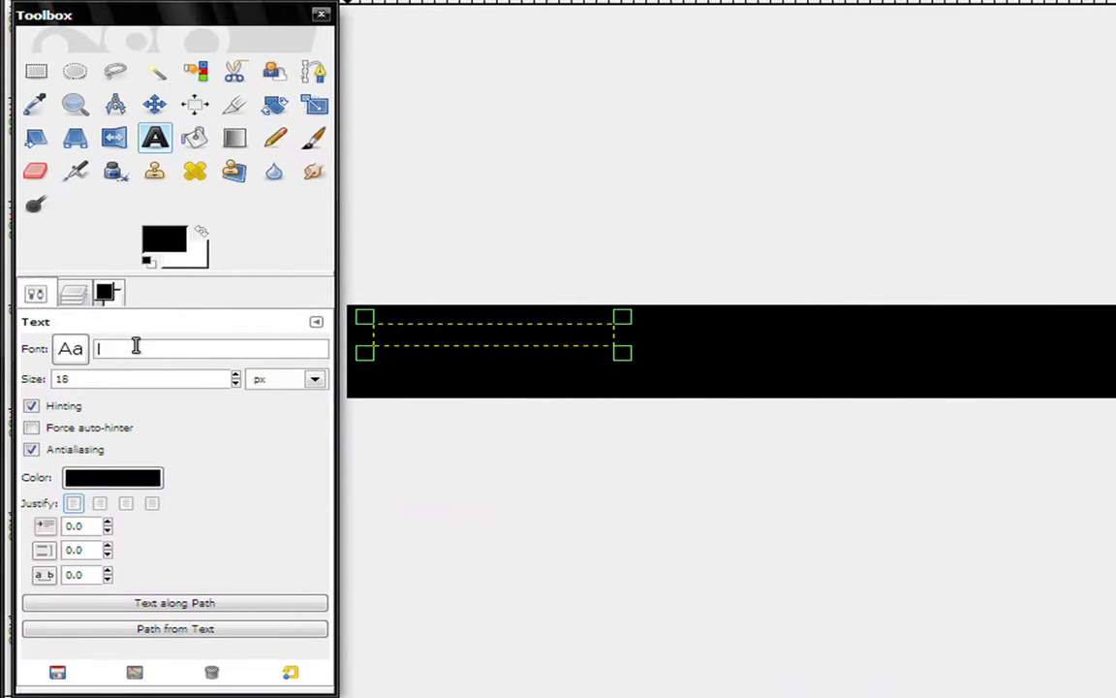
text(BankGothic Md BT Semi-Expanded)
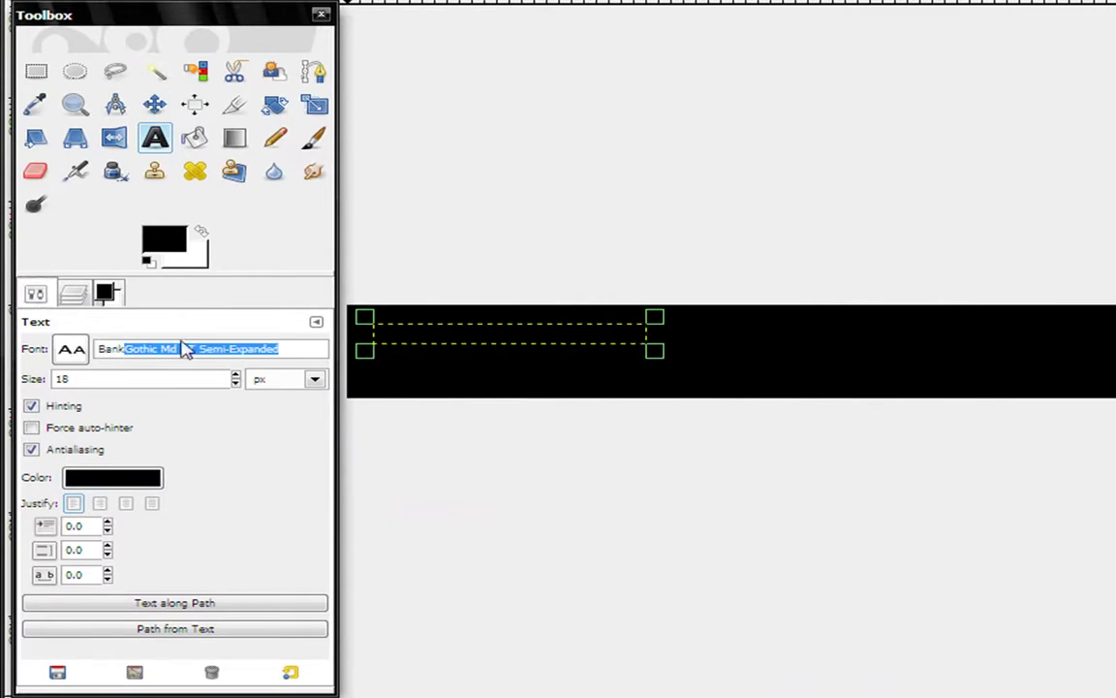
click(208, 409)
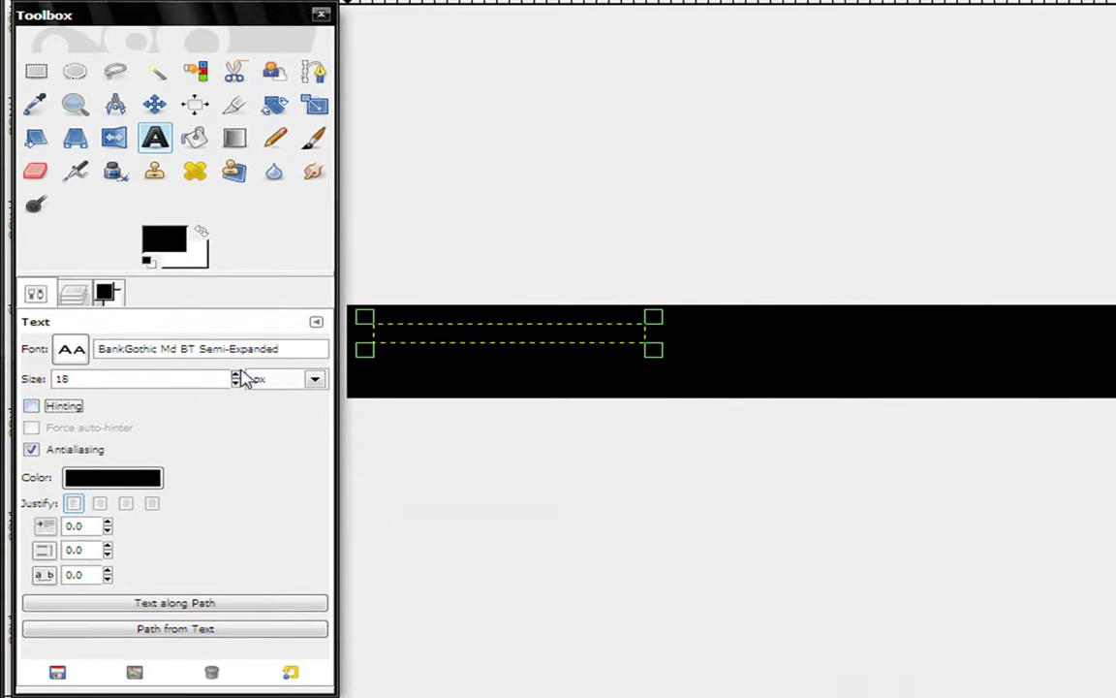
- Raise the text size to 56 px
click(237, 375)
click(237, 375)
click(236, 375)
click(236, 375)
click(236, 375)
click(236, 375)
click(237, 375)
click(237, 375)
click(237, 375)
click(237, 375)
click(237, 375)
click(236, 375)
click(237, 375)
click(237, 375)
click(237, 375)
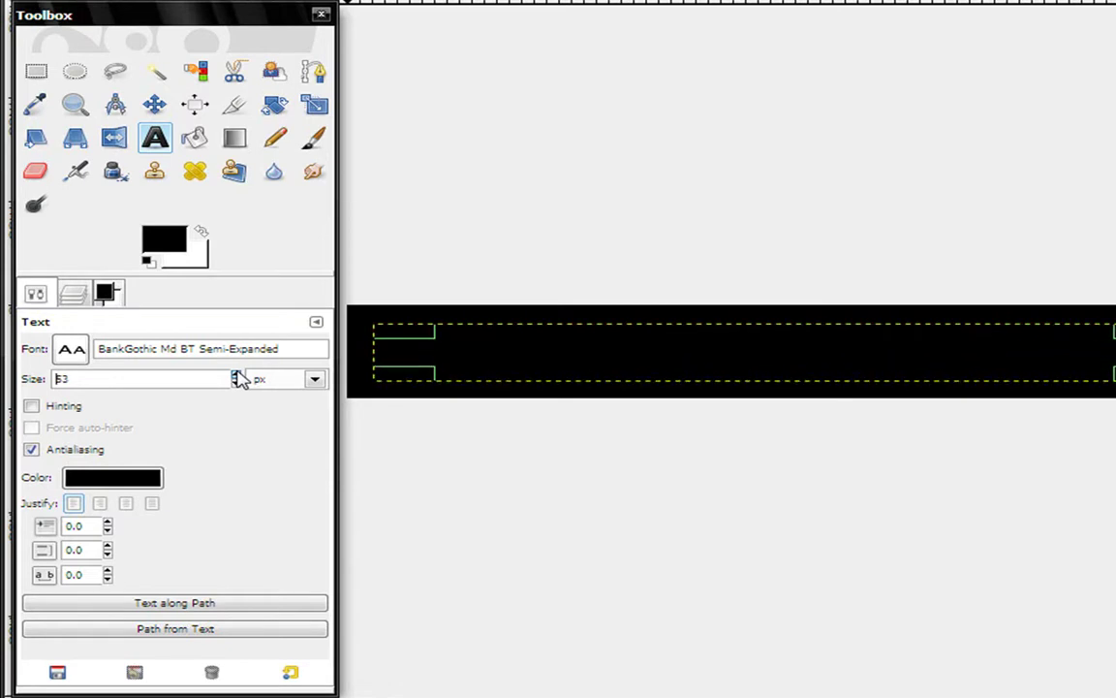
click(237, 375)
click(237, 375)
click(237, 375)
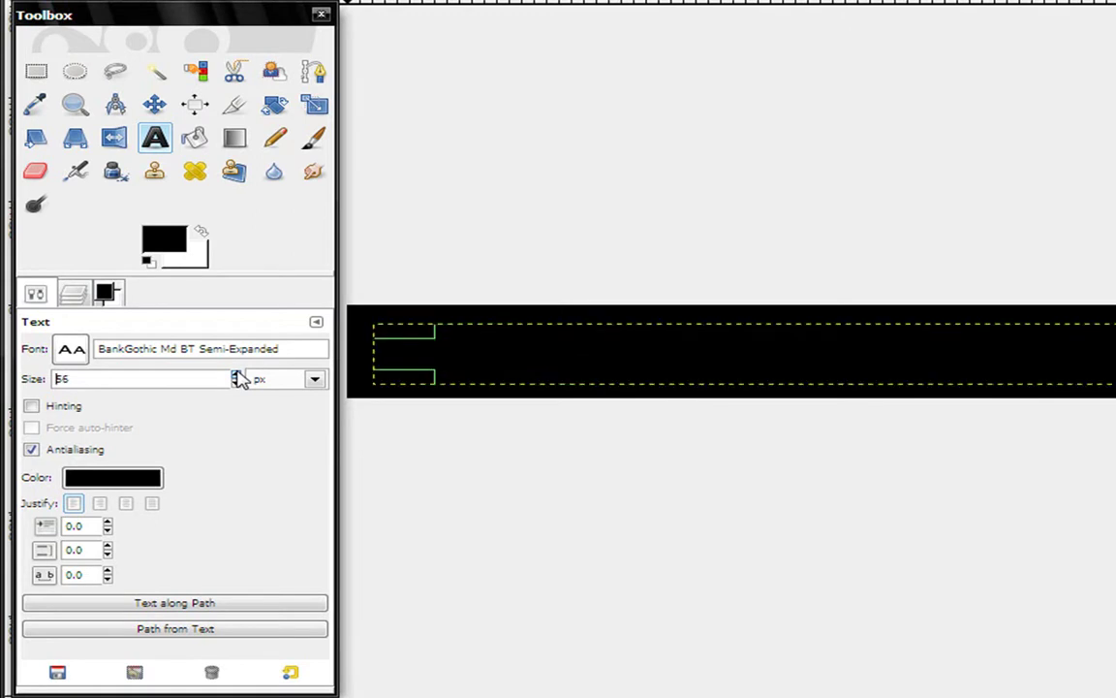
click(237, 375)
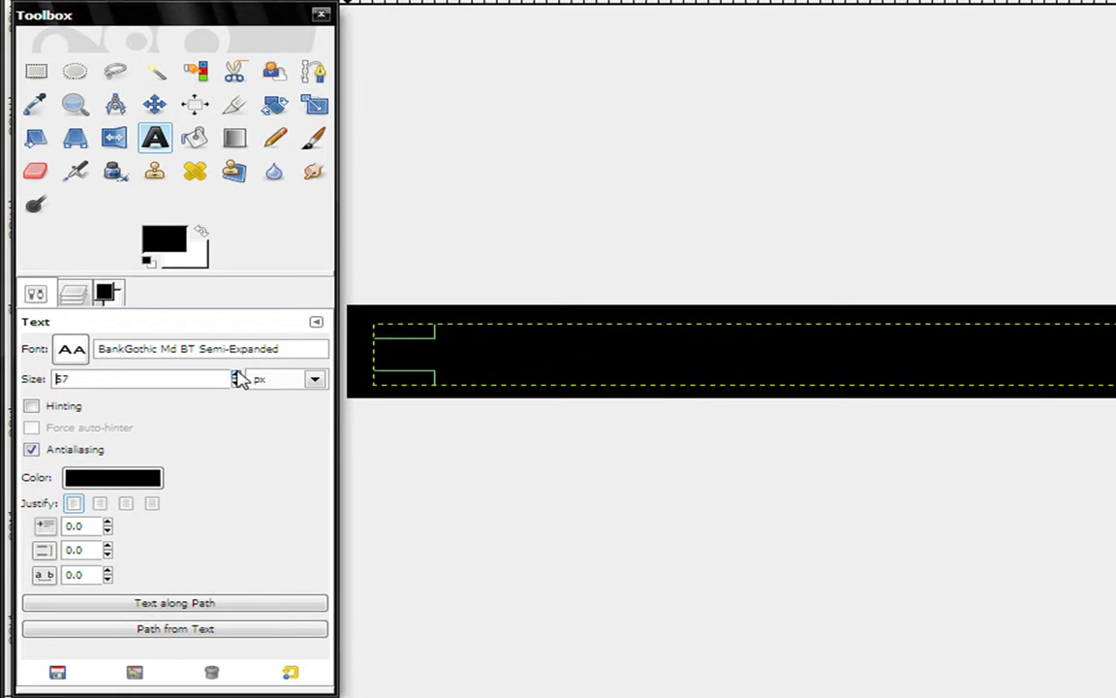
click(233, 381)
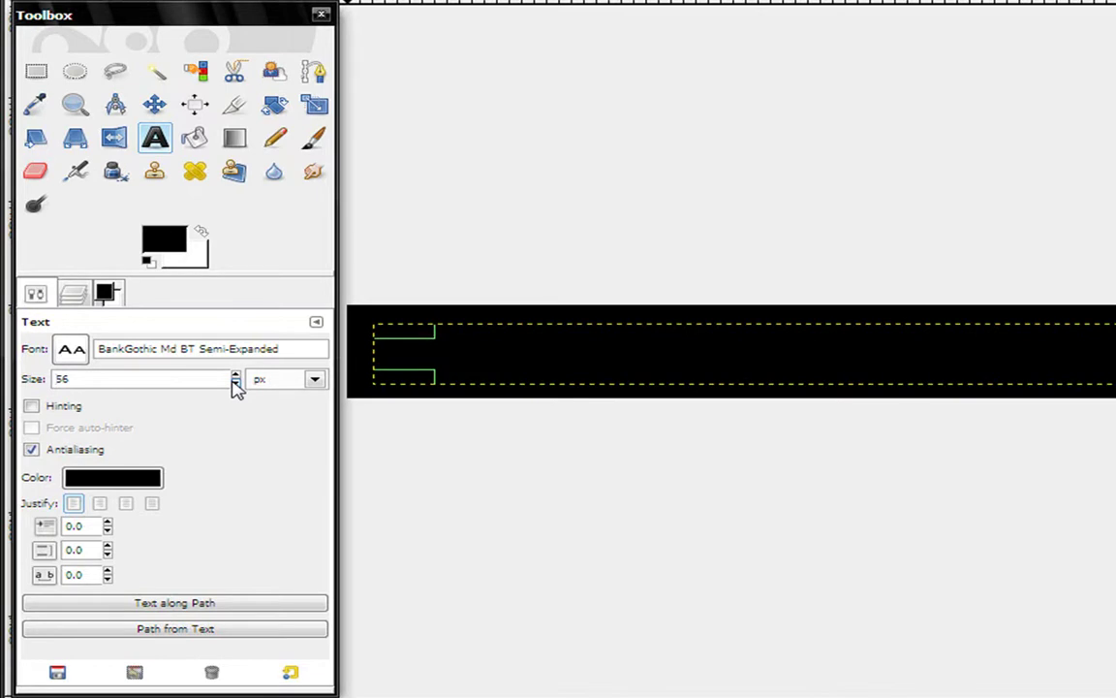
- Change the text colour to white (ffffff)
click(107, 480)
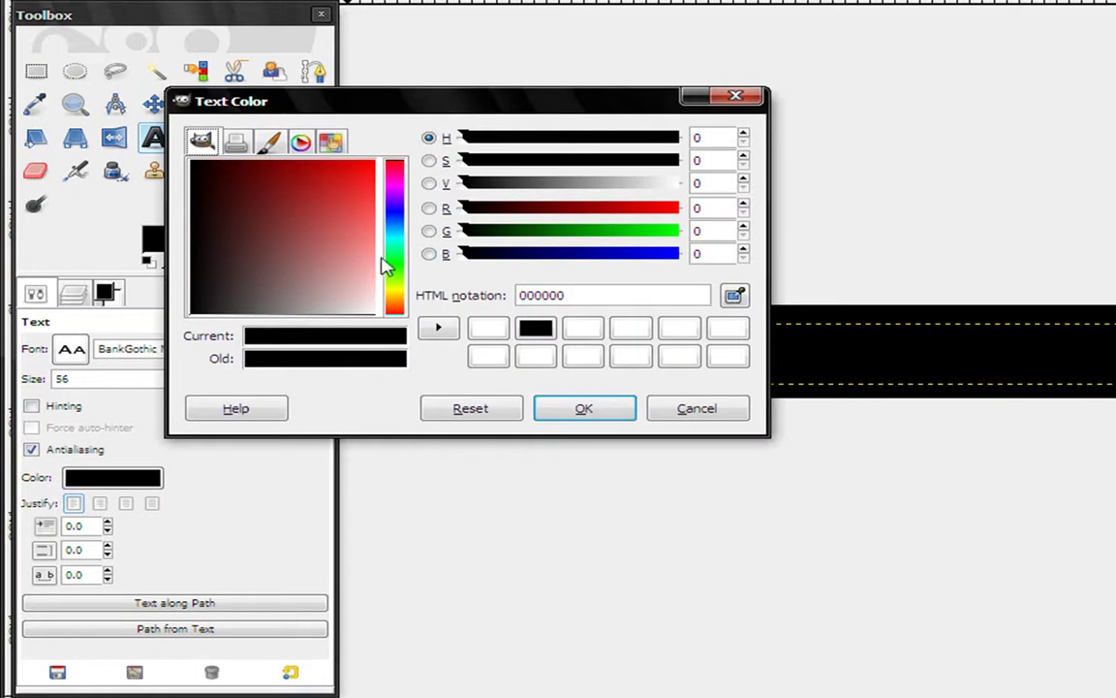
drag(354, 283, 376, 314)
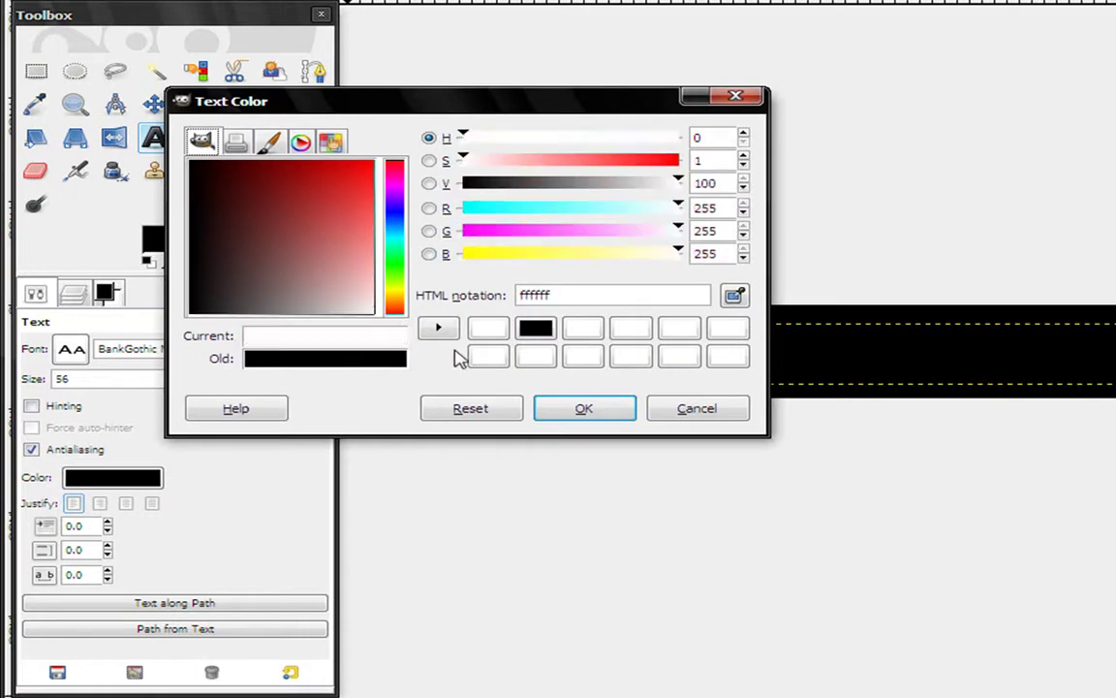
click(561, 408)
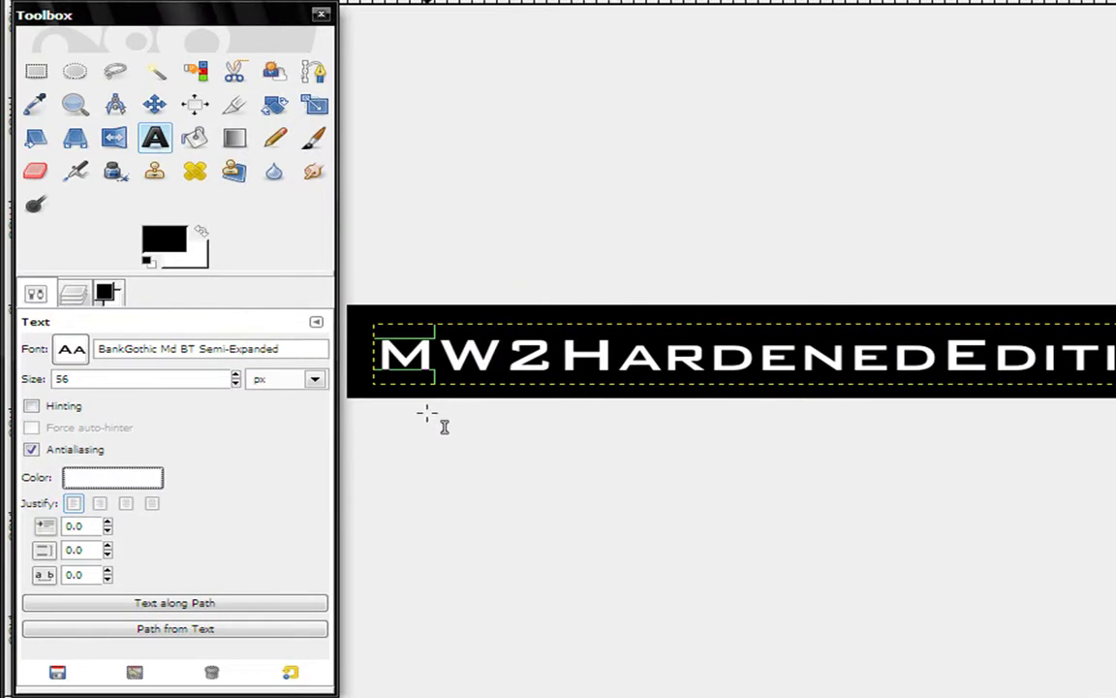
- Duplicate the MW2HardenedEdition layer into copies #1–#3, then reselect the original layer
click(83, 300)
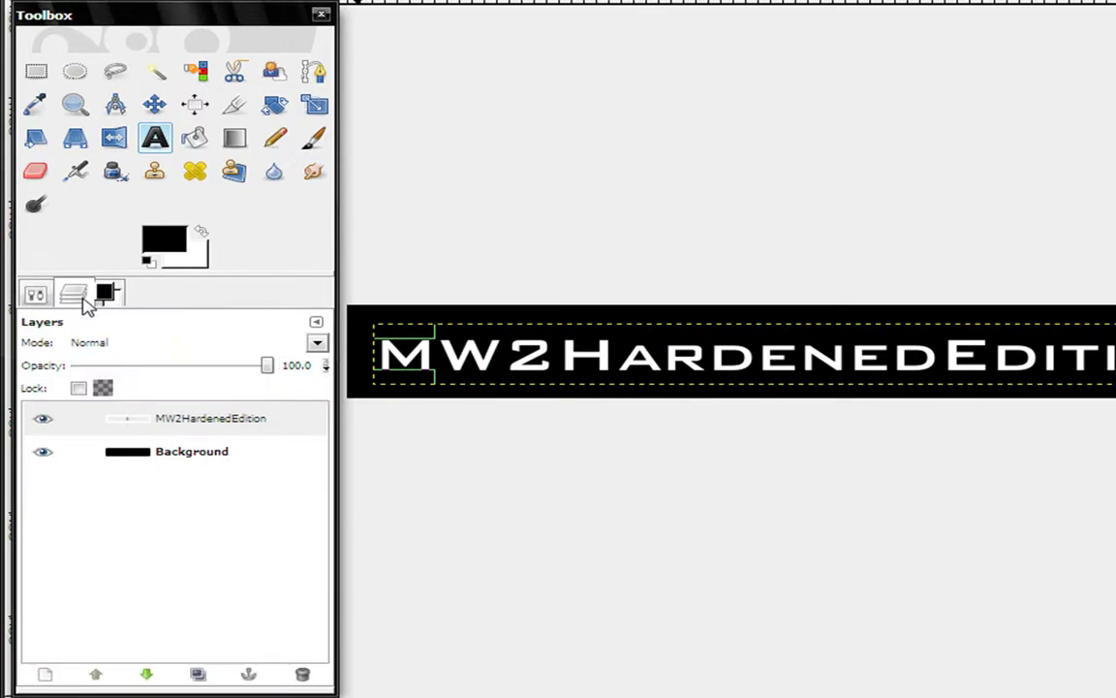
click(199, 427)
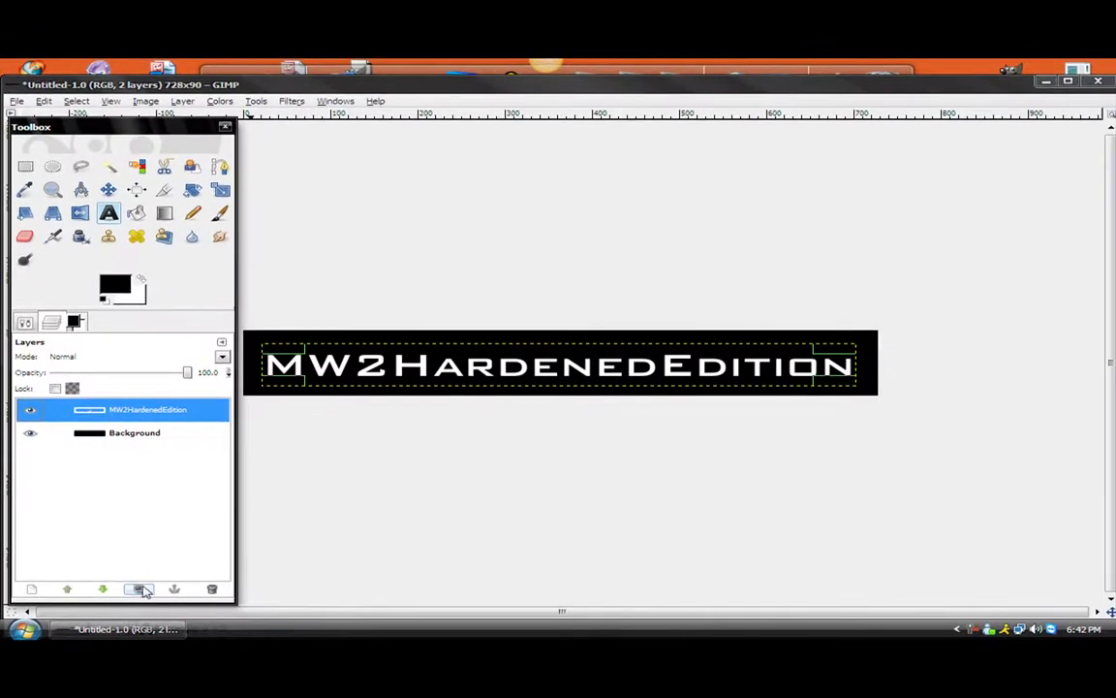
click(141, 589)
click(140, 590)
click(138, 588)
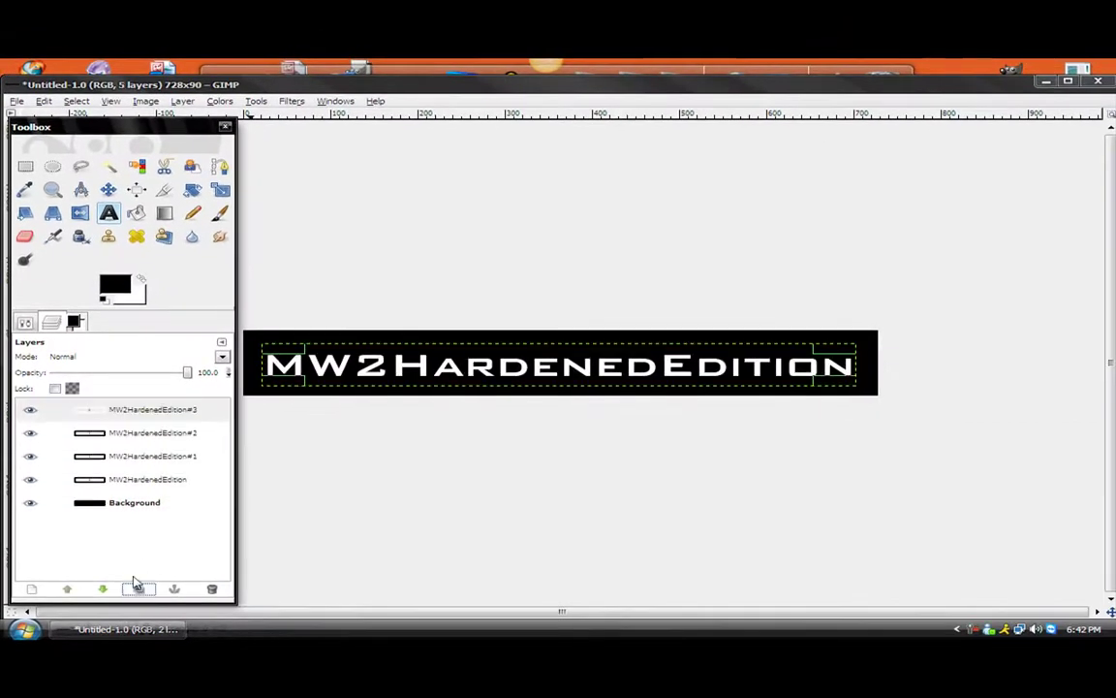
click(141, 485)
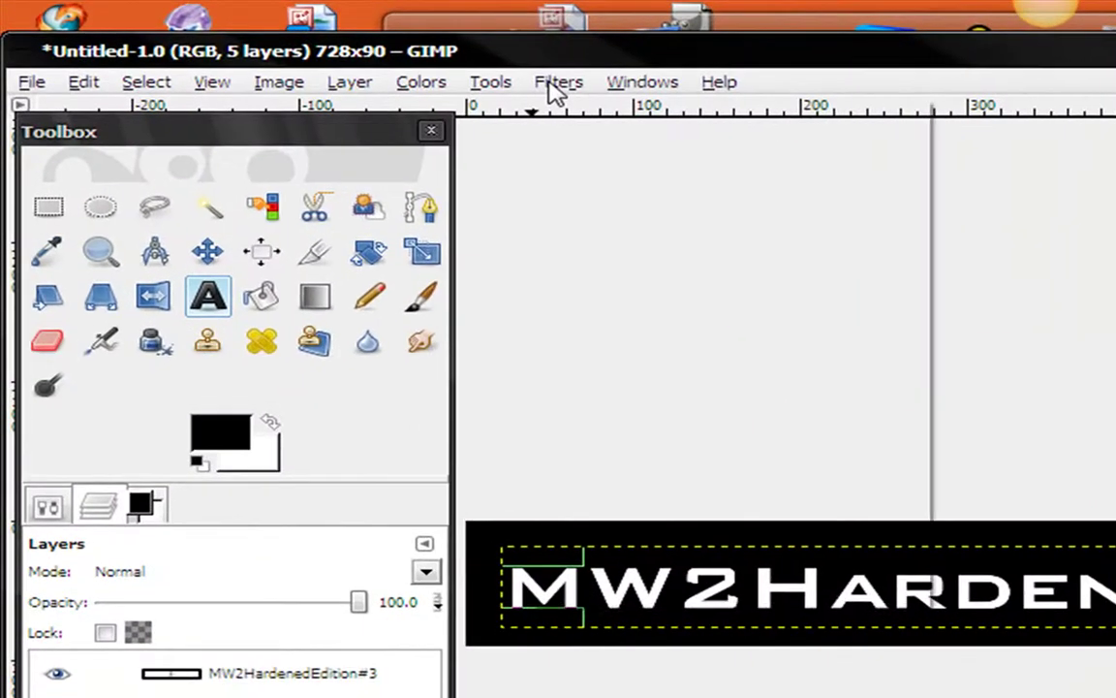
- Bring up the Alpha to Logo Neon filter settings for the text layer
click(290, 103)
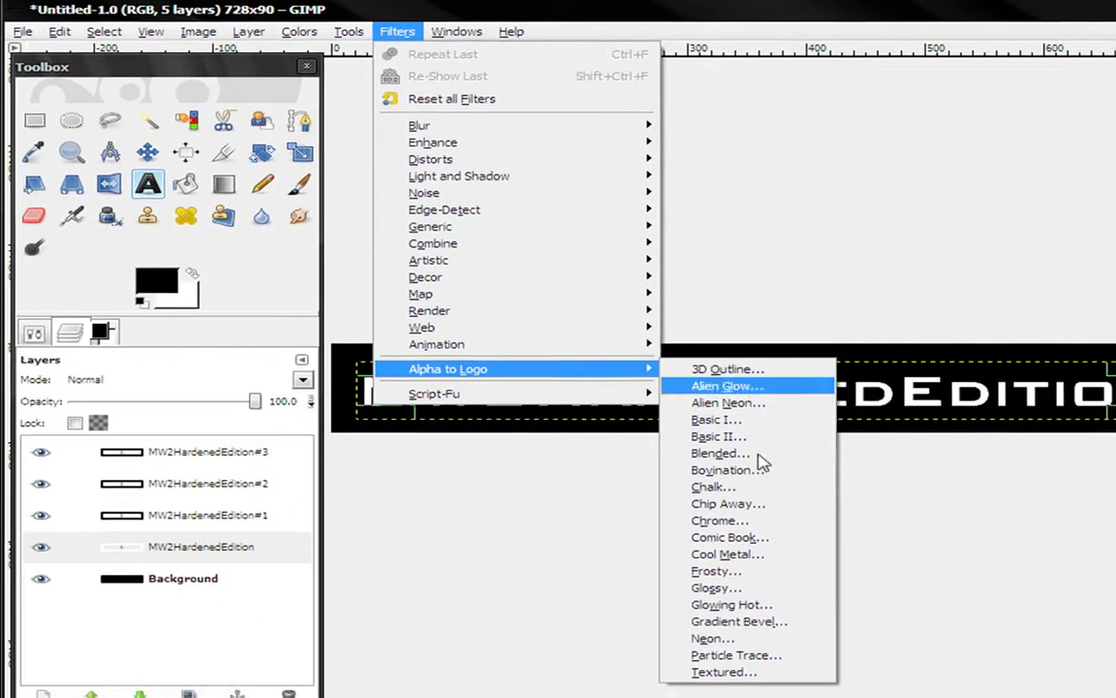
mouse_move(447, 368)
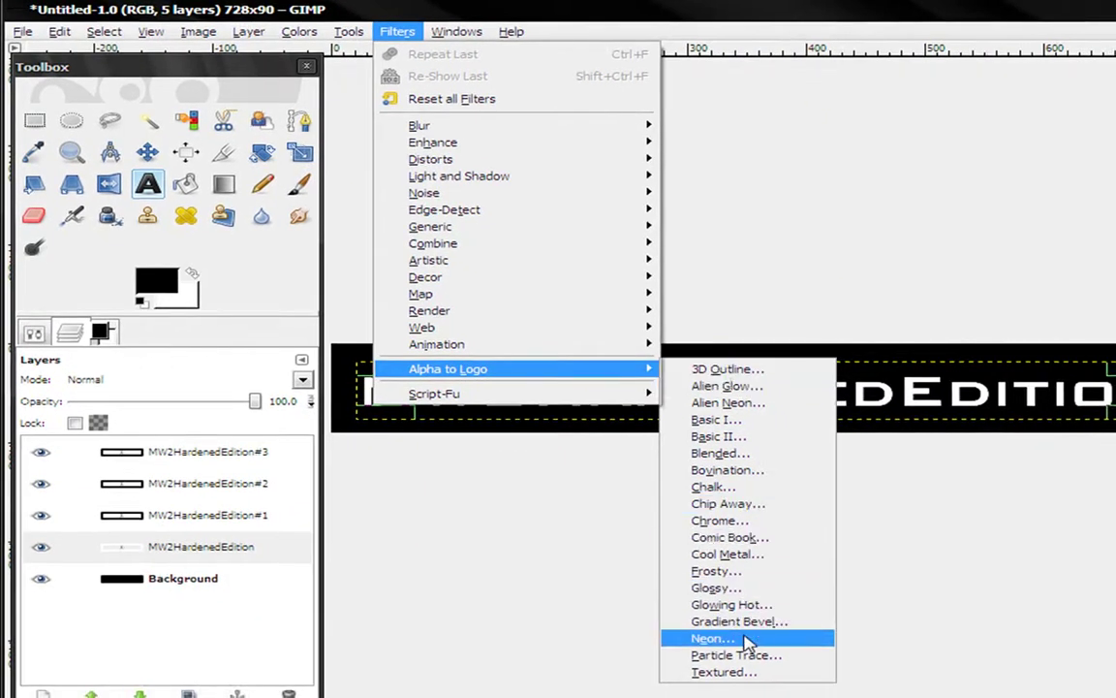
click(746, 638)
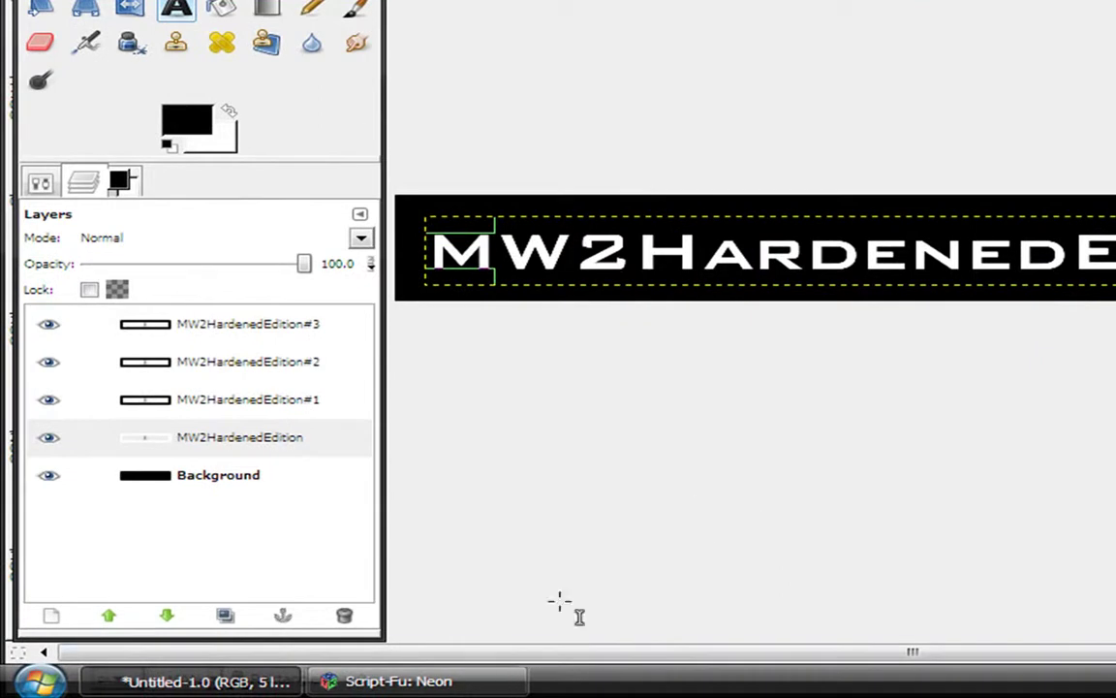
click(441, 680)
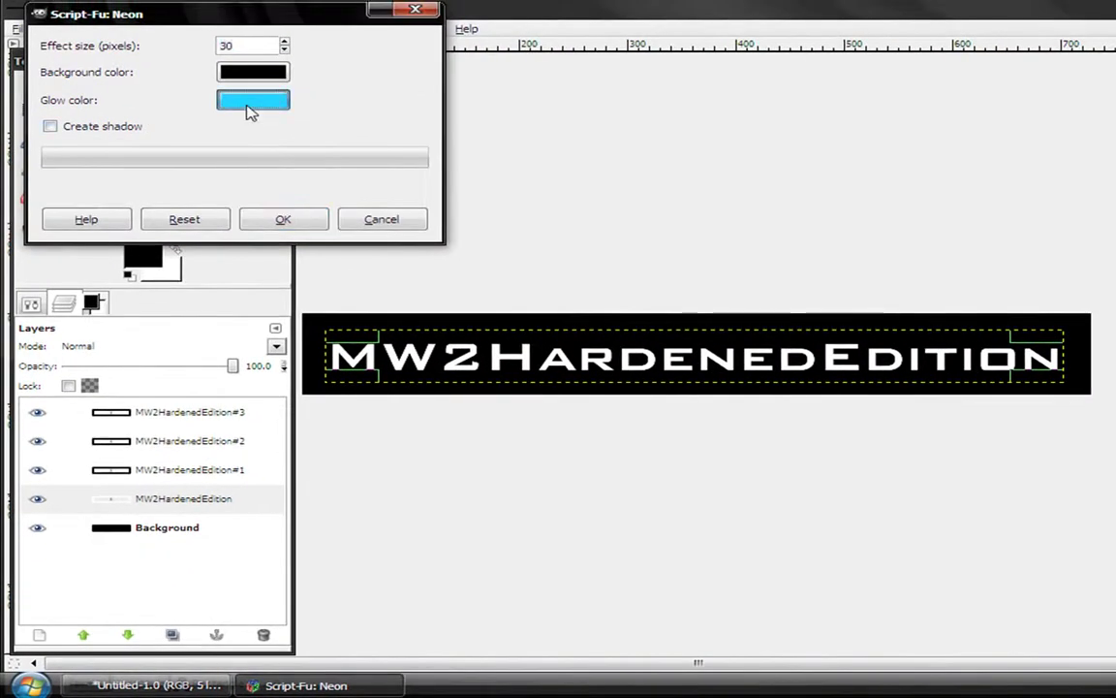
- Run Neon with a white glow colour and effect size 35
click(249, 103)
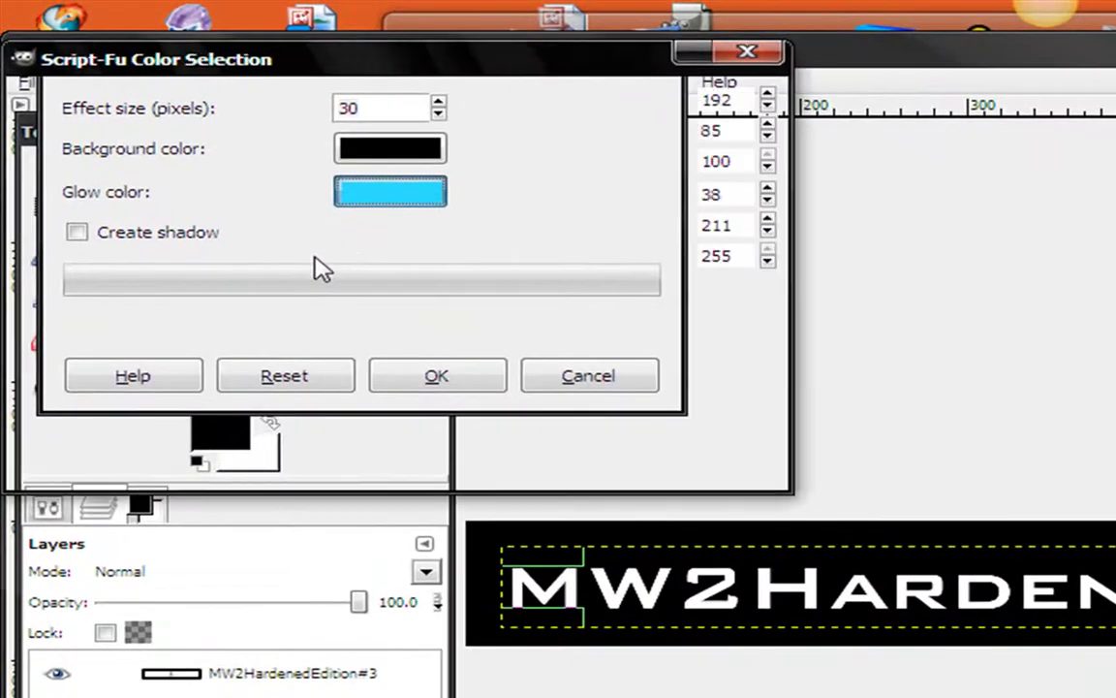
drag(207, 258, 291, 362)
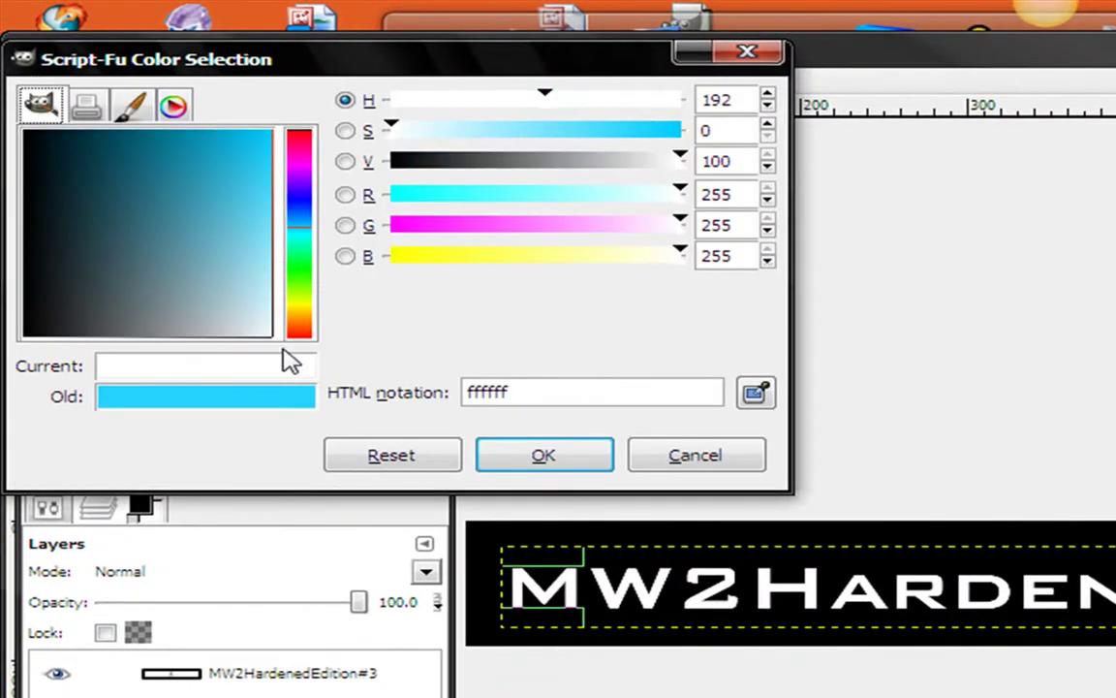
click(538, 449)
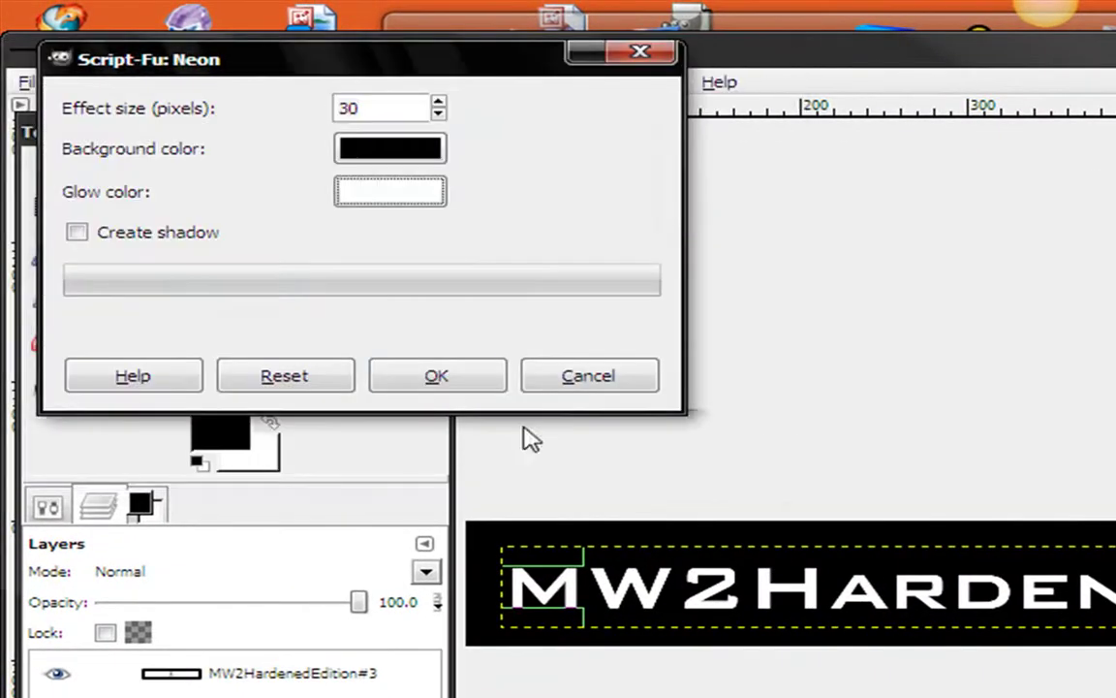
click(439, 104)
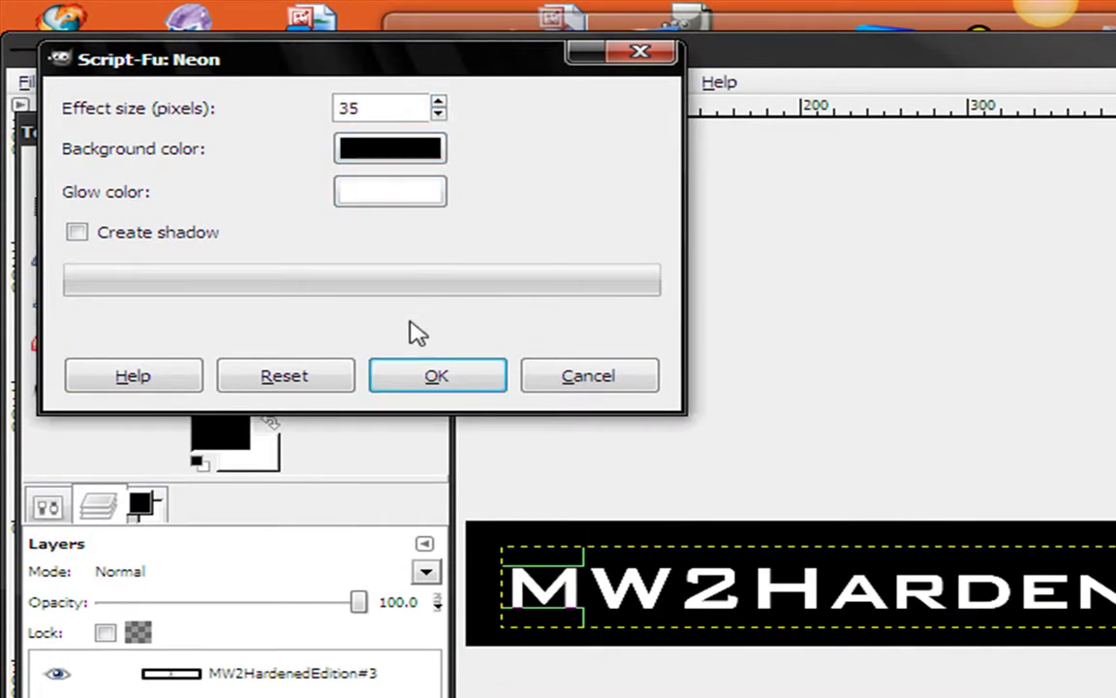
click(403, 380)
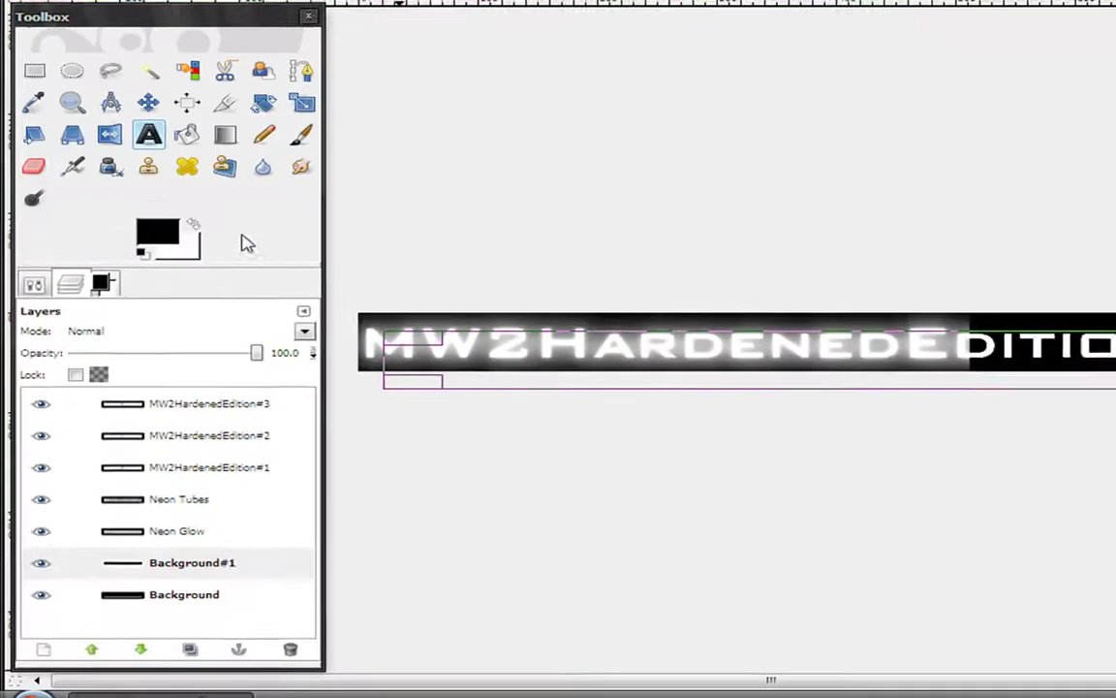
- Delete the Background#1 layer and merge Neon Tubes down into Neon Glow
click(198, 561)
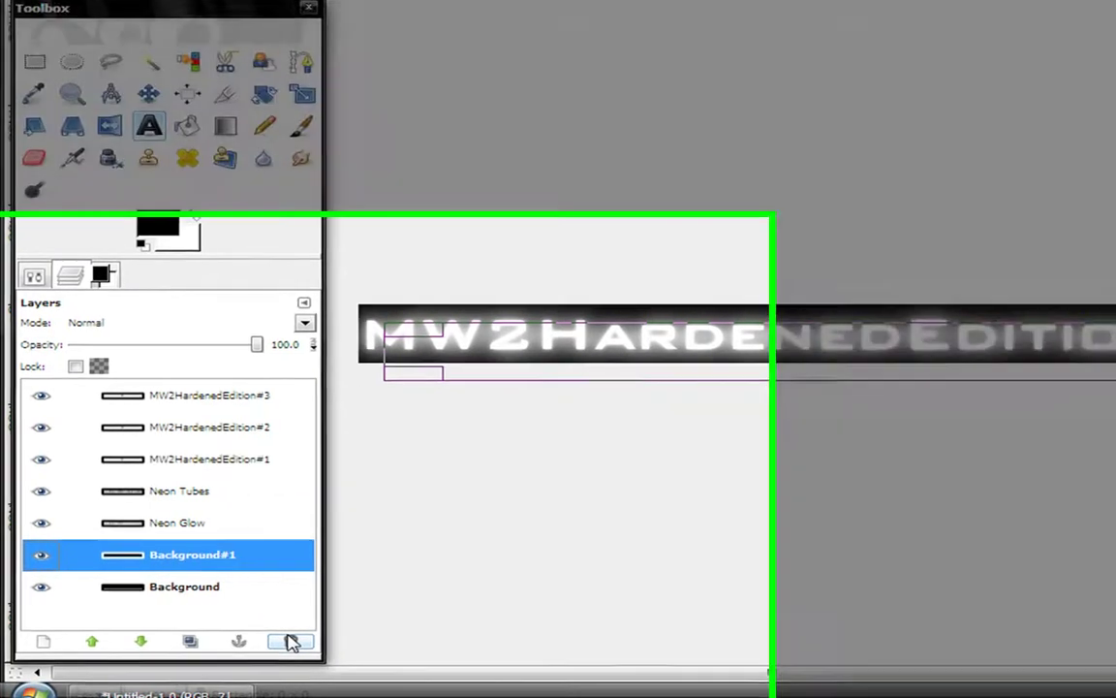
click(288, 643)
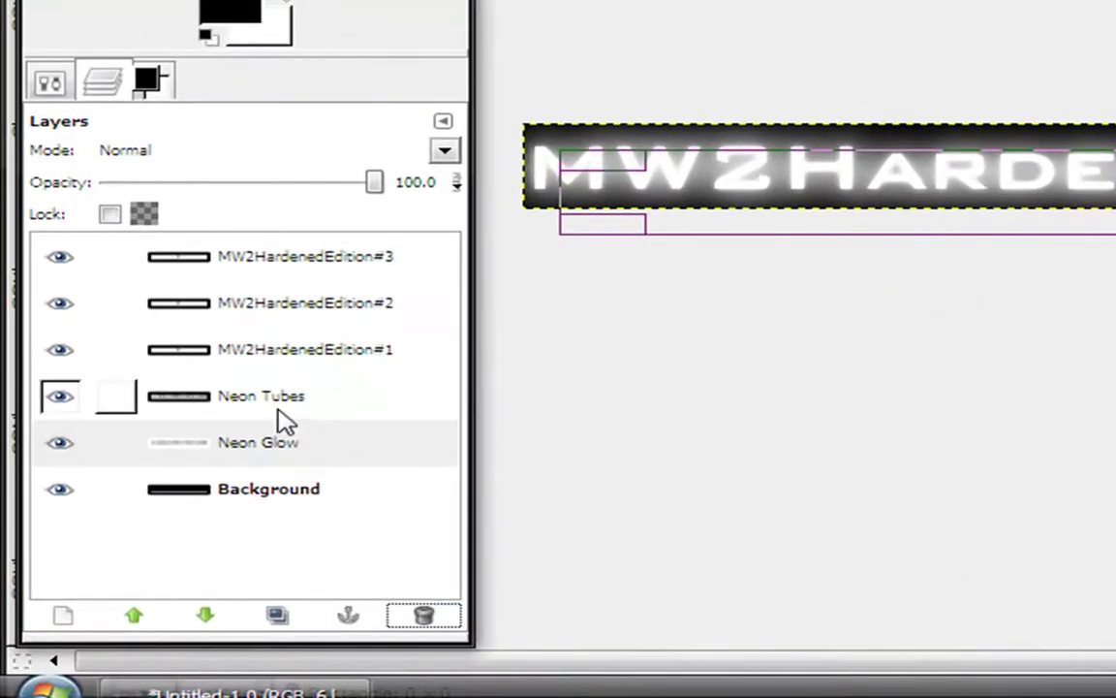
click(283, 418)
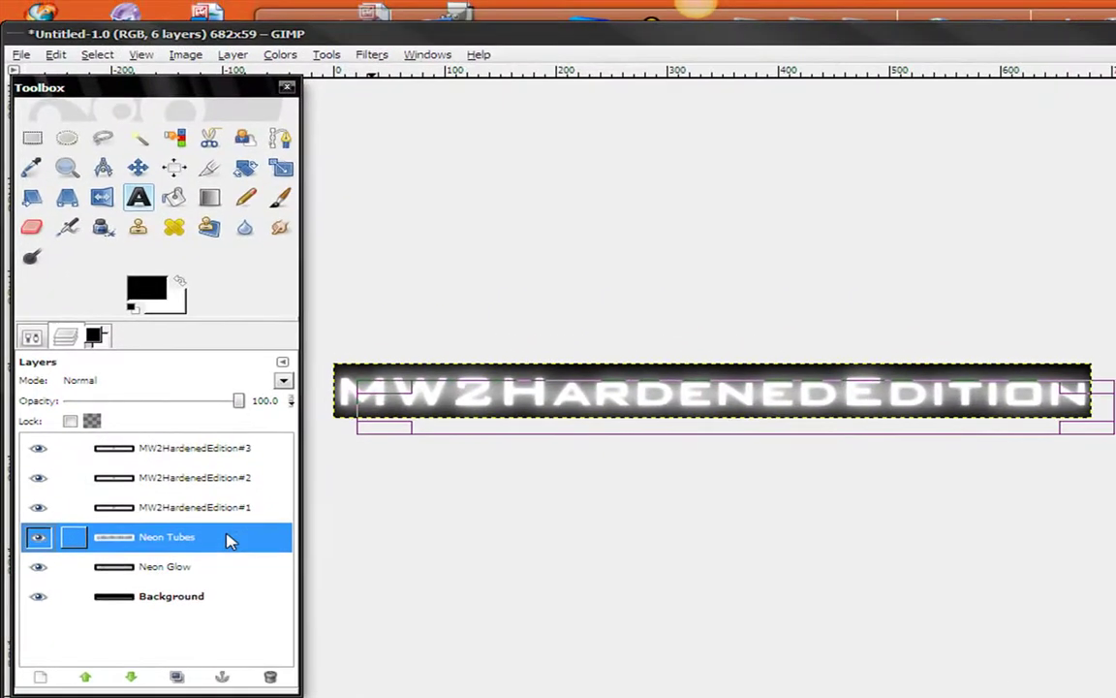
right_click(260, 511)
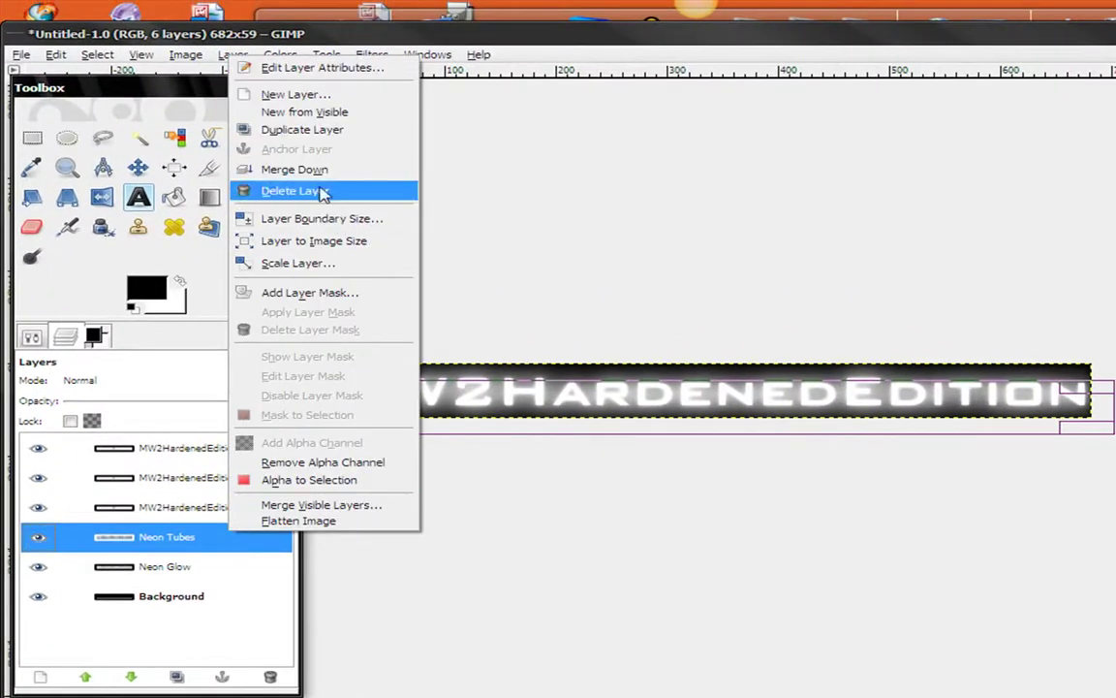
click(291, 169)
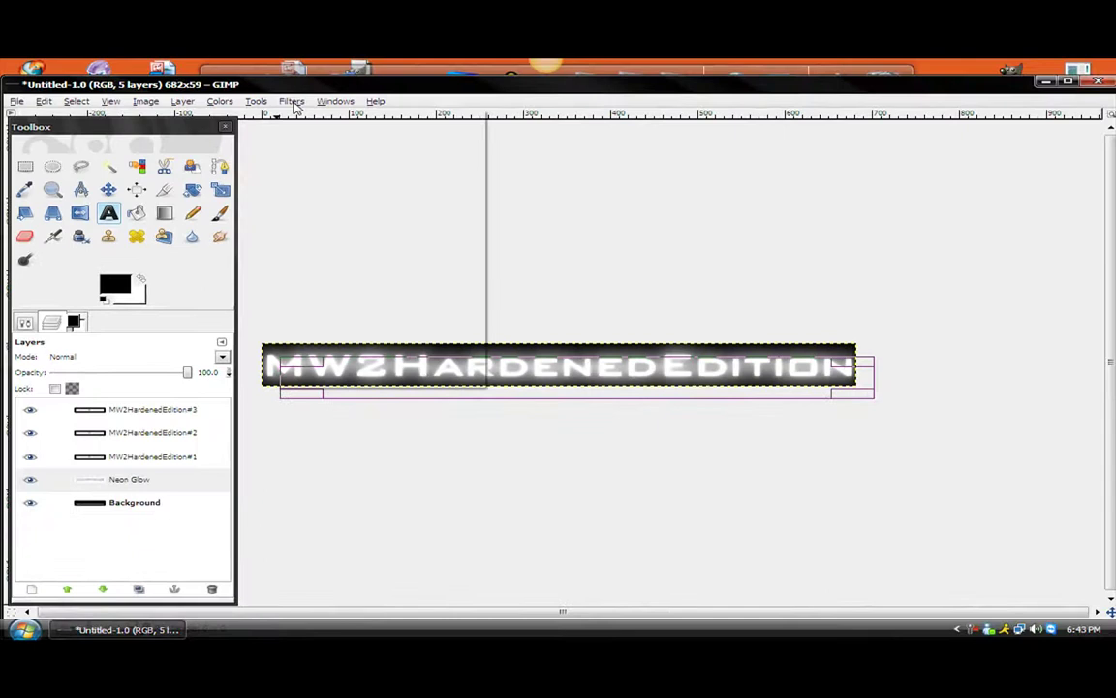
- Apply Distorts > Erase Every Other Row (Rows, Even, Erase) to the Neon Glow layer
click(292, 101)
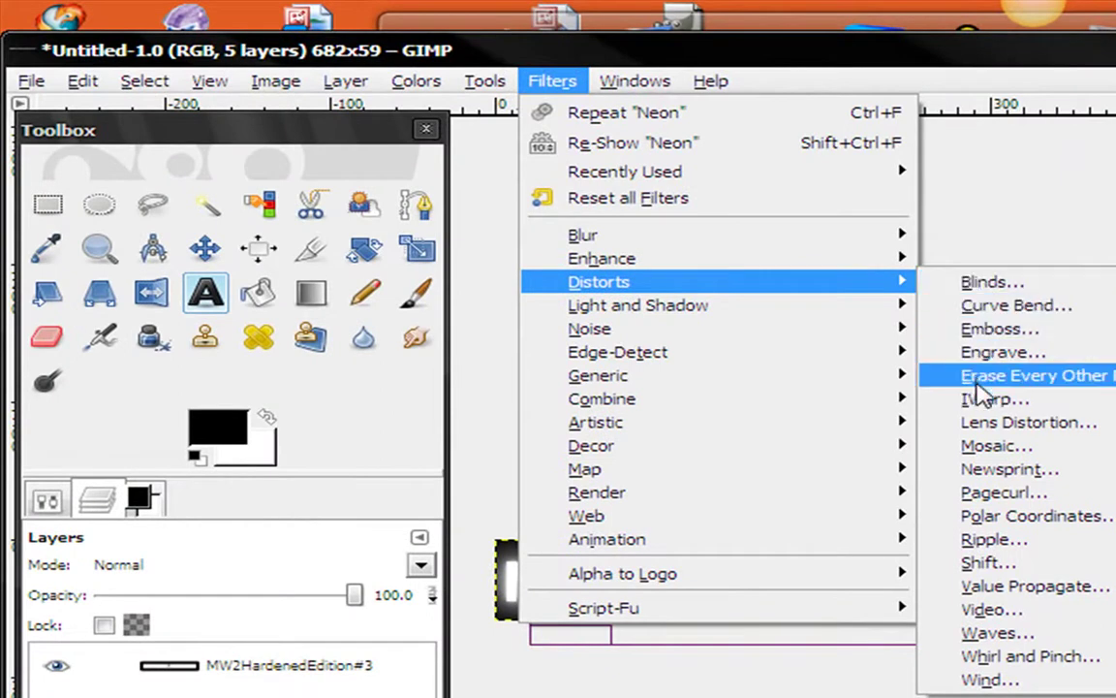
click(978, 377)
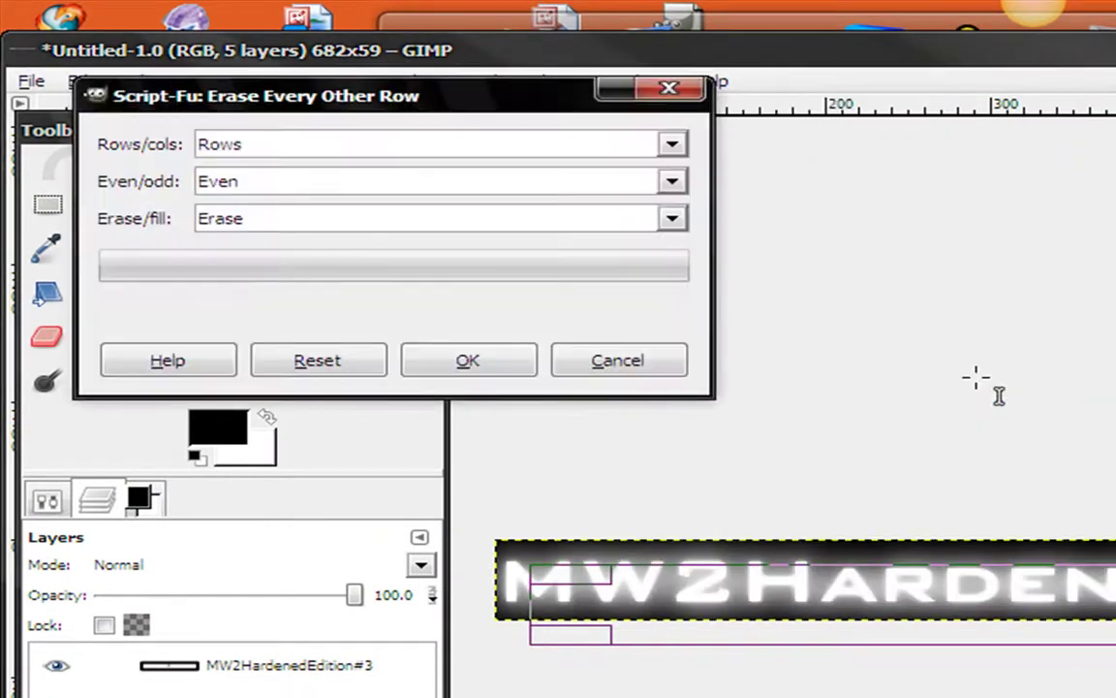
click(448, 359)
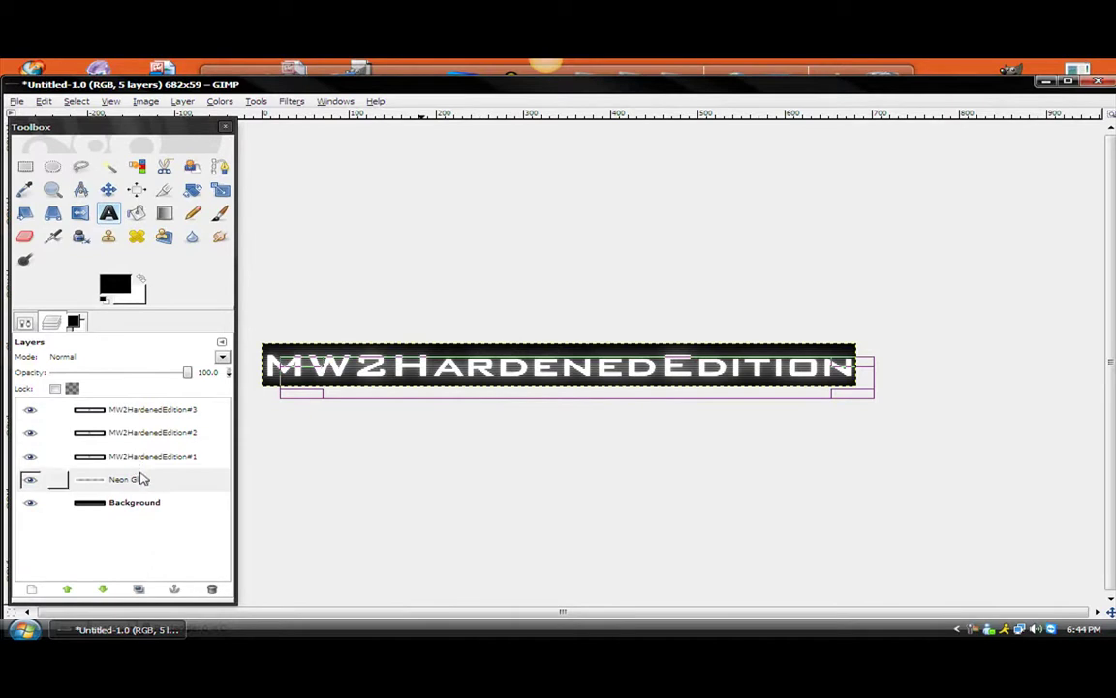
- Select the MW2HardenedEdition#1 layer and bring up Alpha to Logo > Neon settings
click(139, 479)
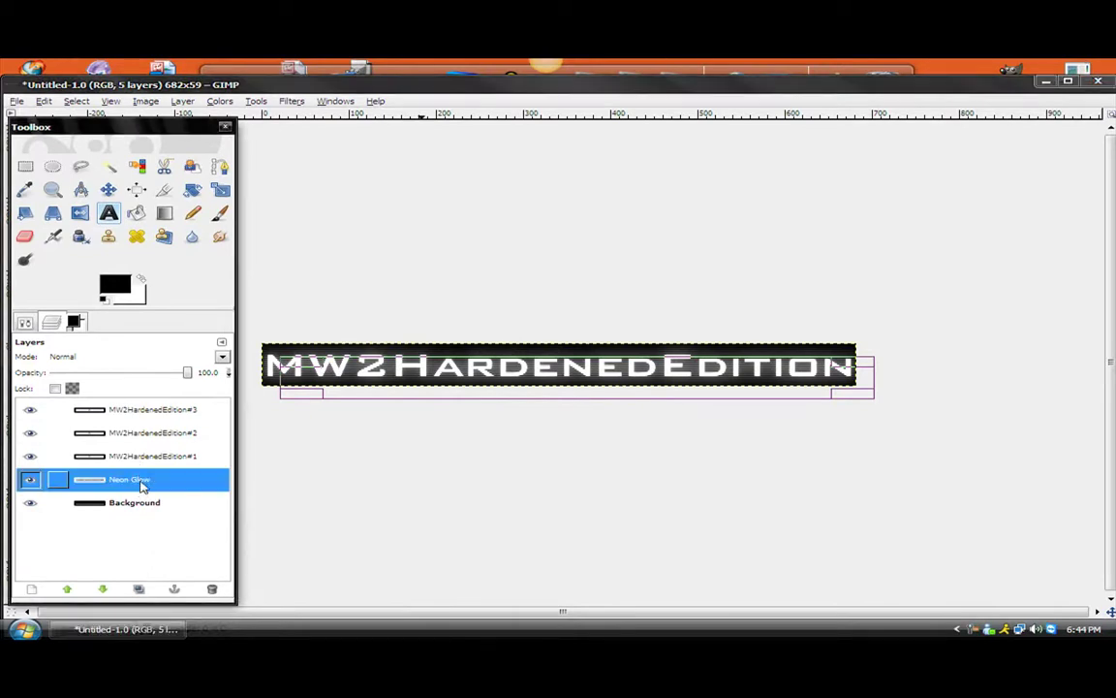
click(141, 464)
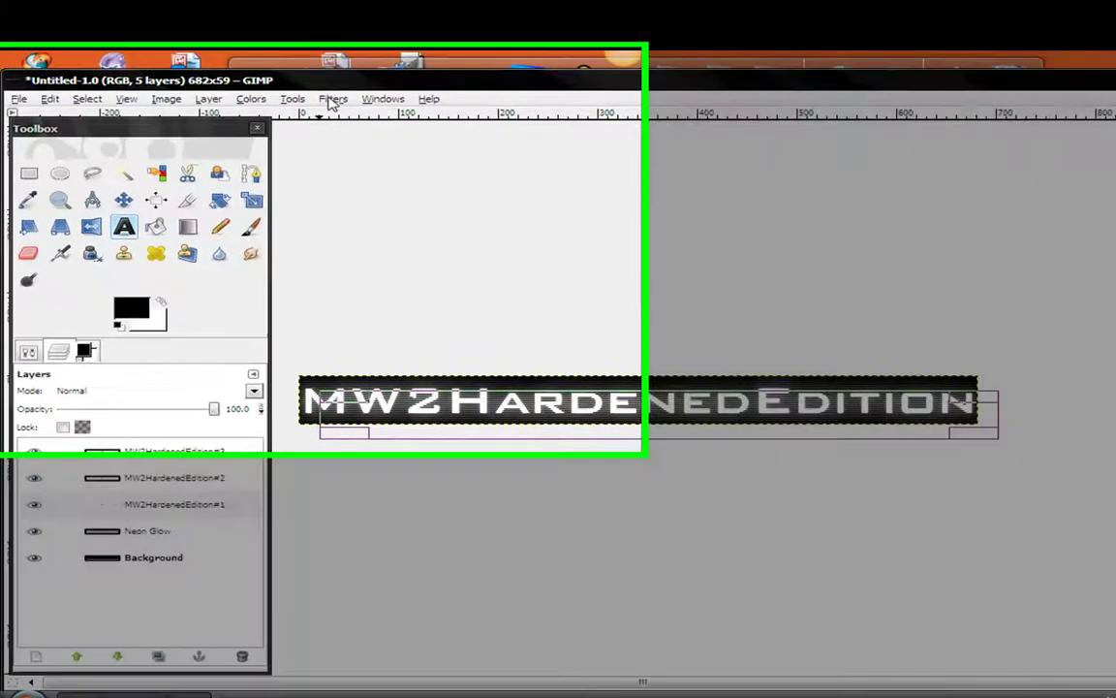
click(332, 99)
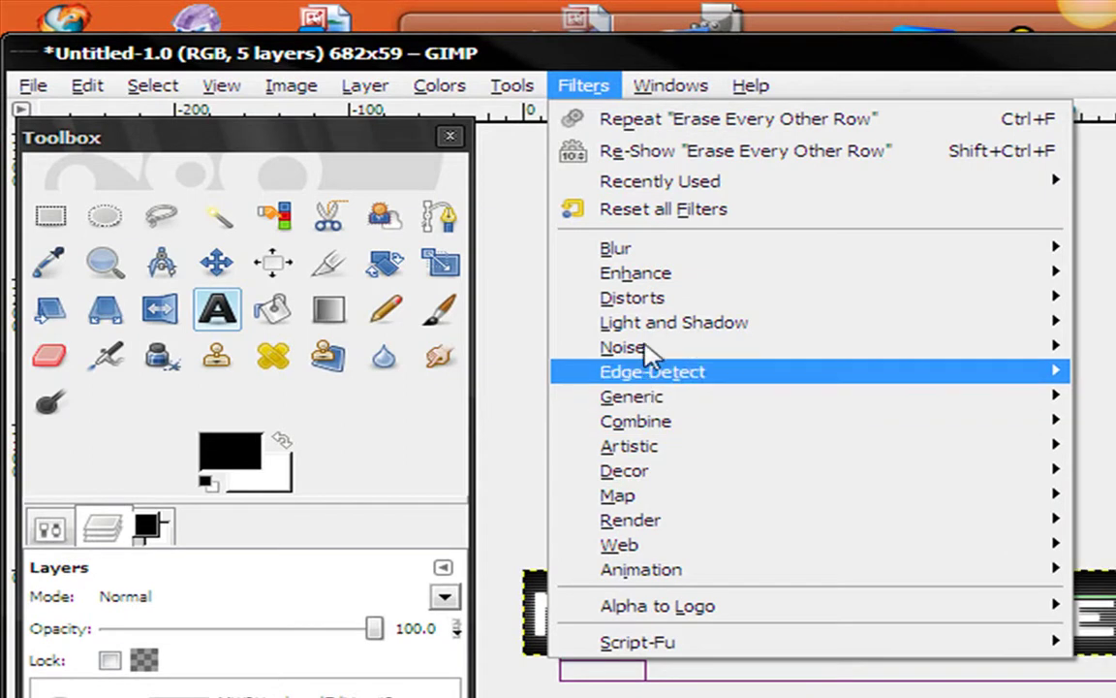
mouse_move(510, 218)
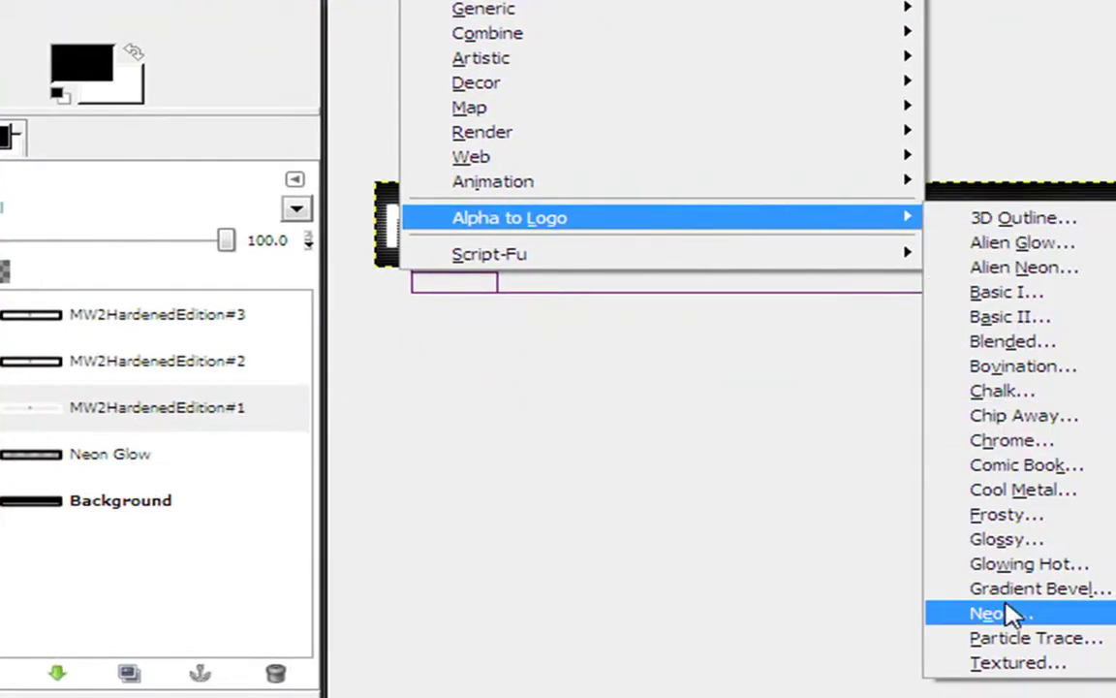
click(1008, 613)
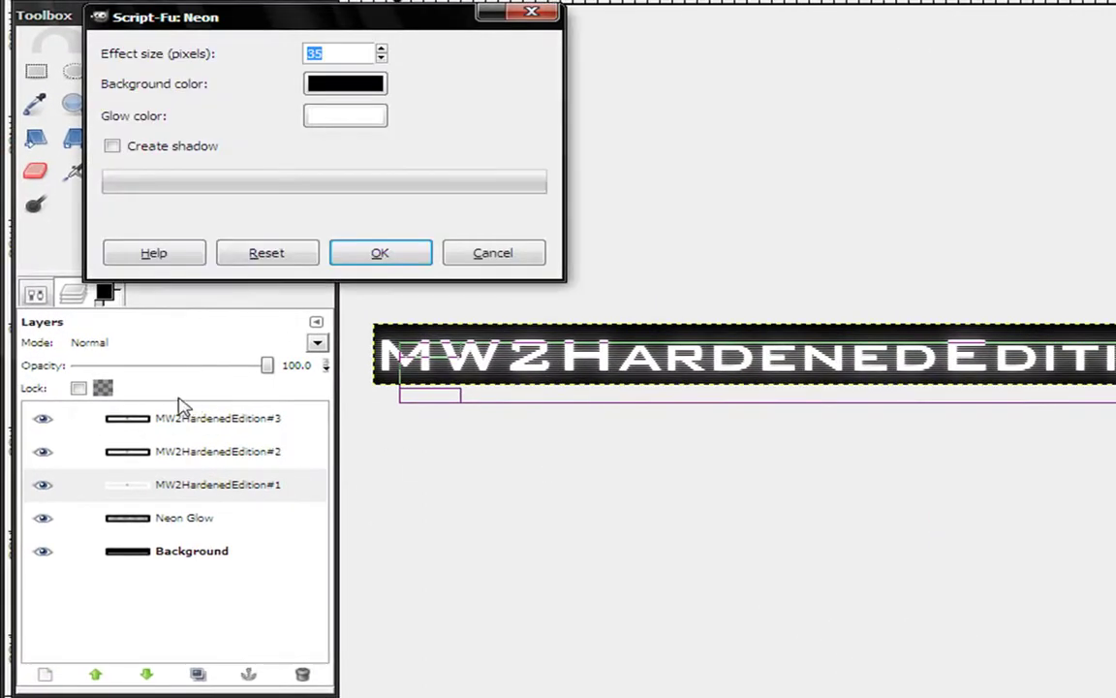
- Set the Neon Glow layer's opacity to 50, then reselect MW2HardenedEdition#1
click(239, 369)
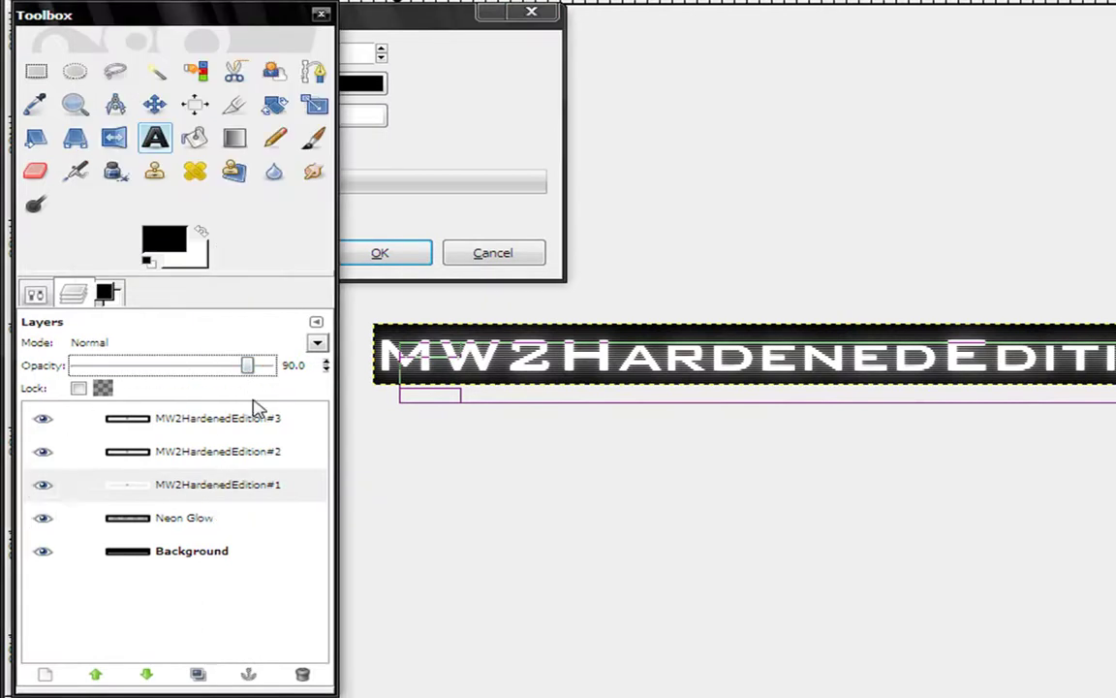
drag(254, 373, 281, 376)
click(229, 488)
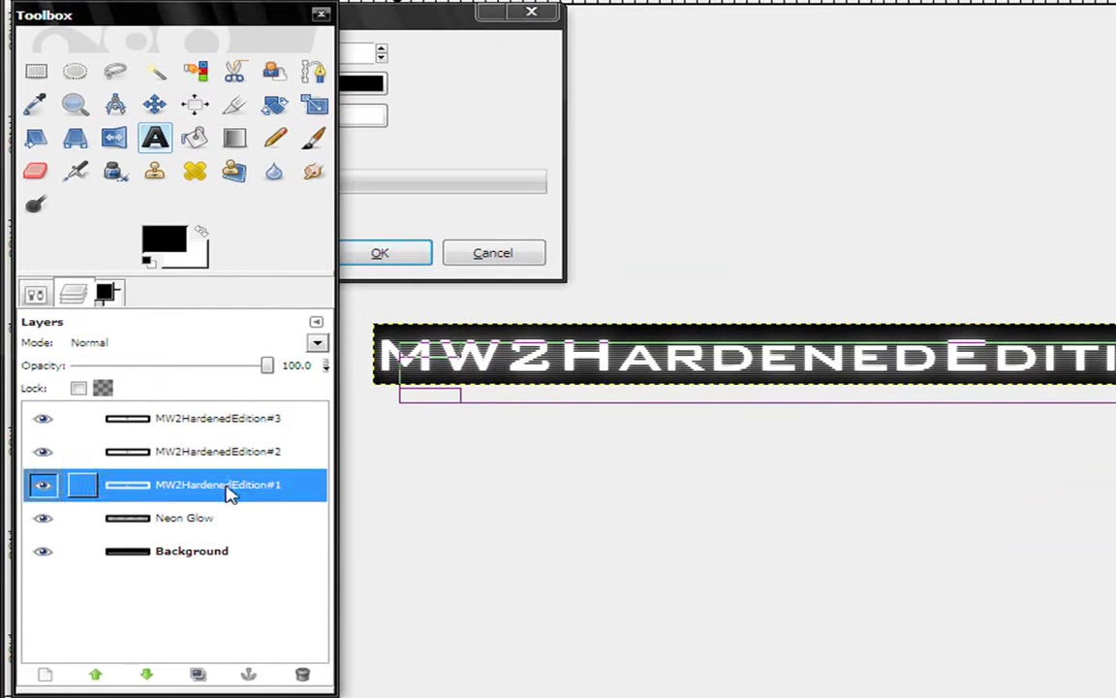
click(213, 524)
drag(269, 366, 170, 373)
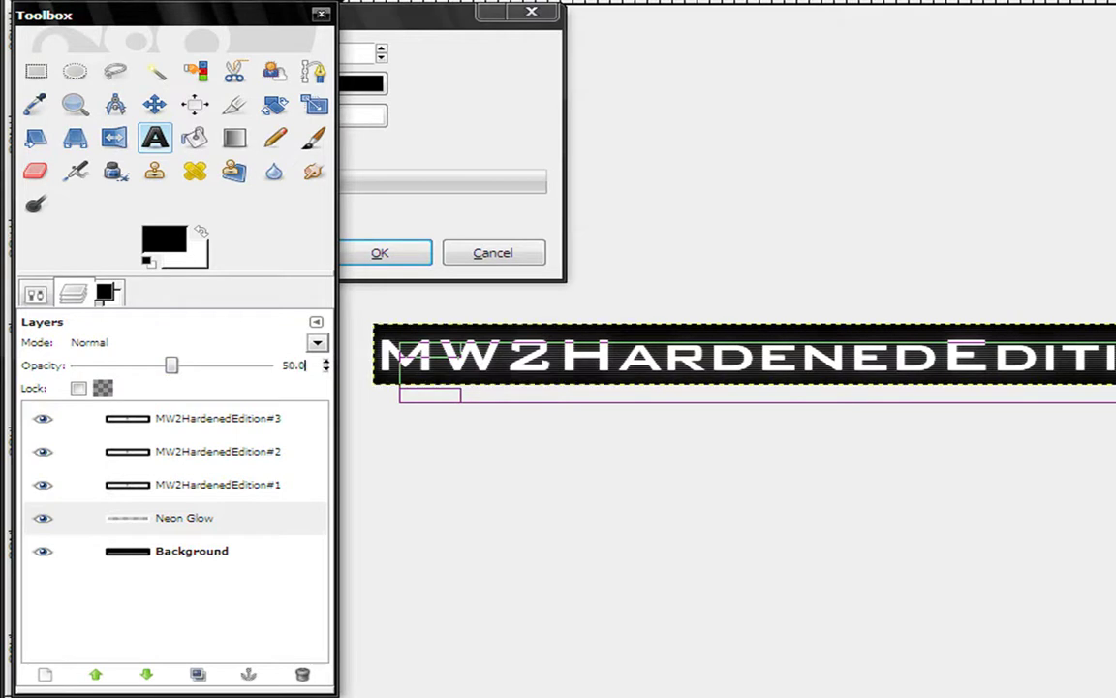
click(233, 484)
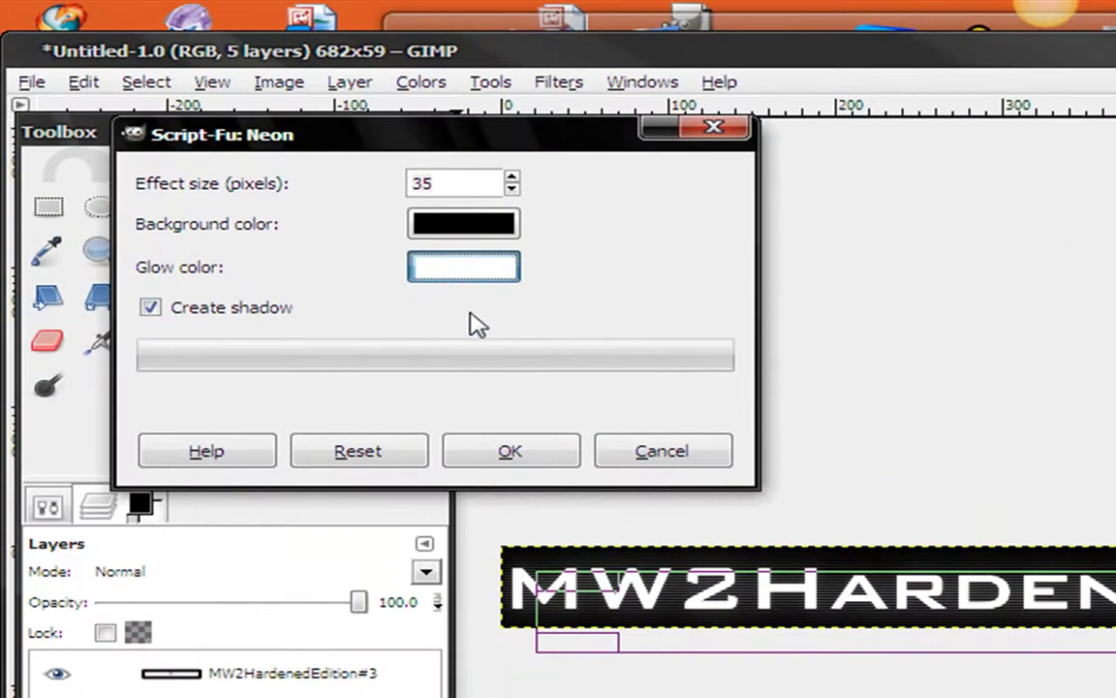
- Run Neon with Create shadow, green glow 37a441 and effect size 10
drag(352, 339, 354, 354)
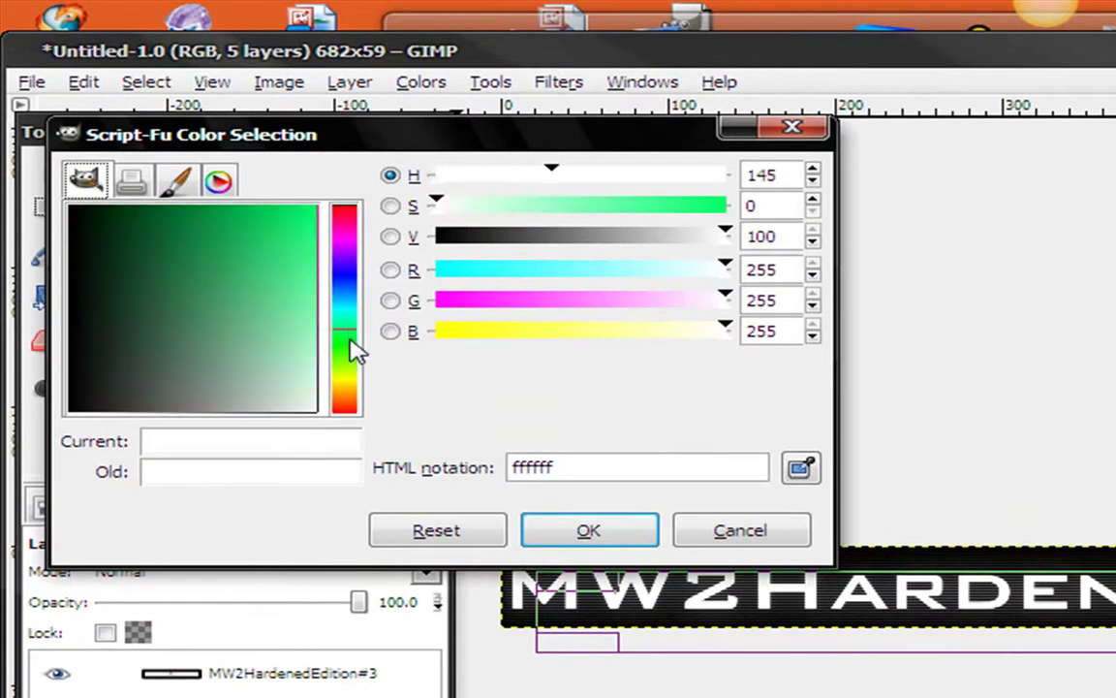
drag(241, 298, 229, 277)
click(574, 525)
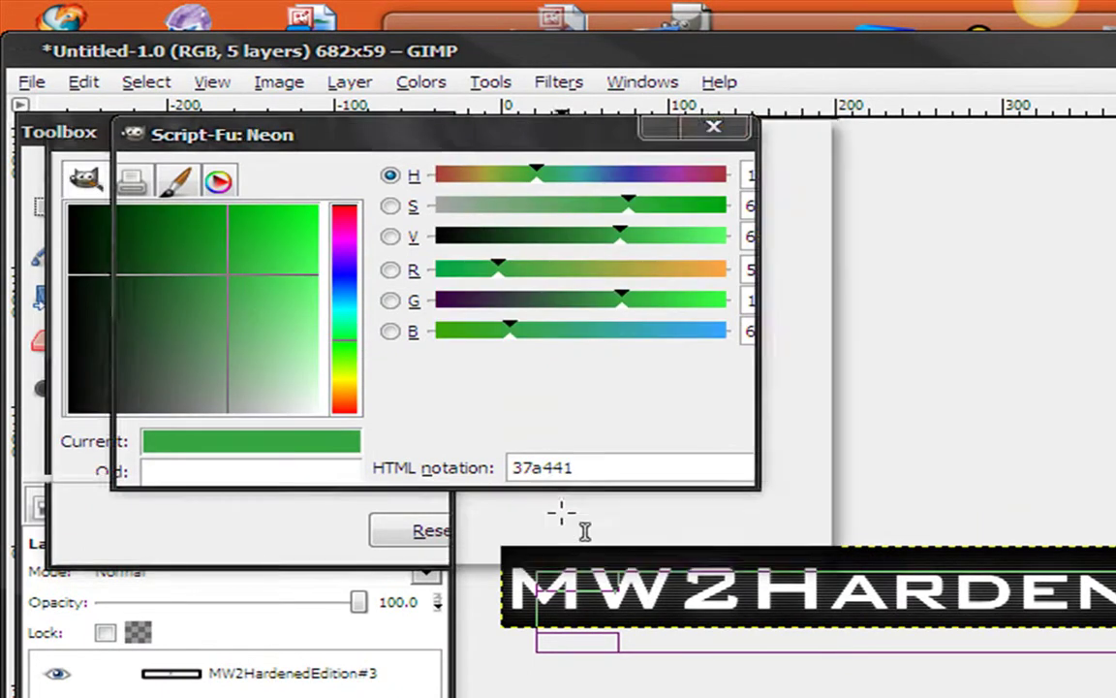
click(512, 189)
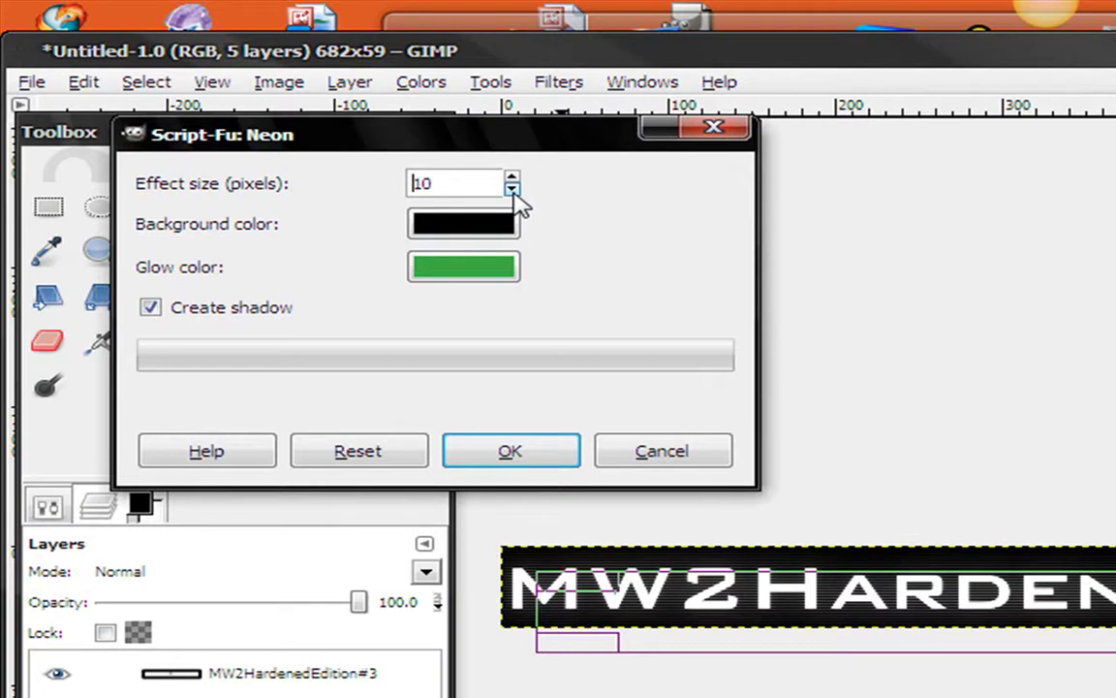
click(496, 448)
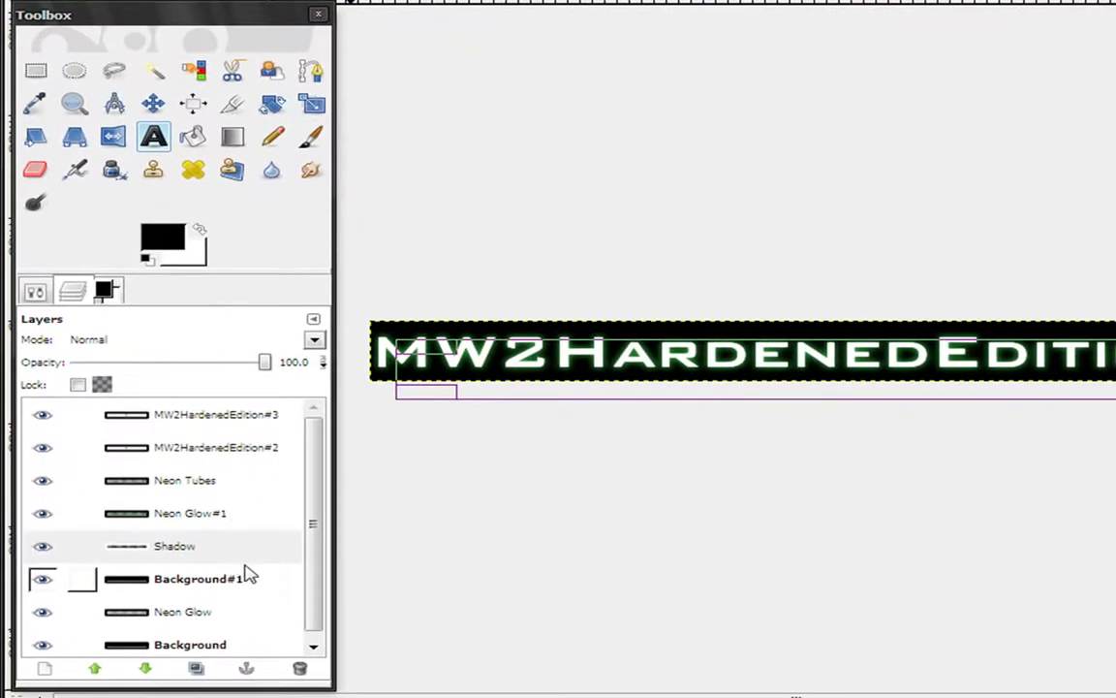
- Delete the Background#1 and Shadow layers
click(247, 579)
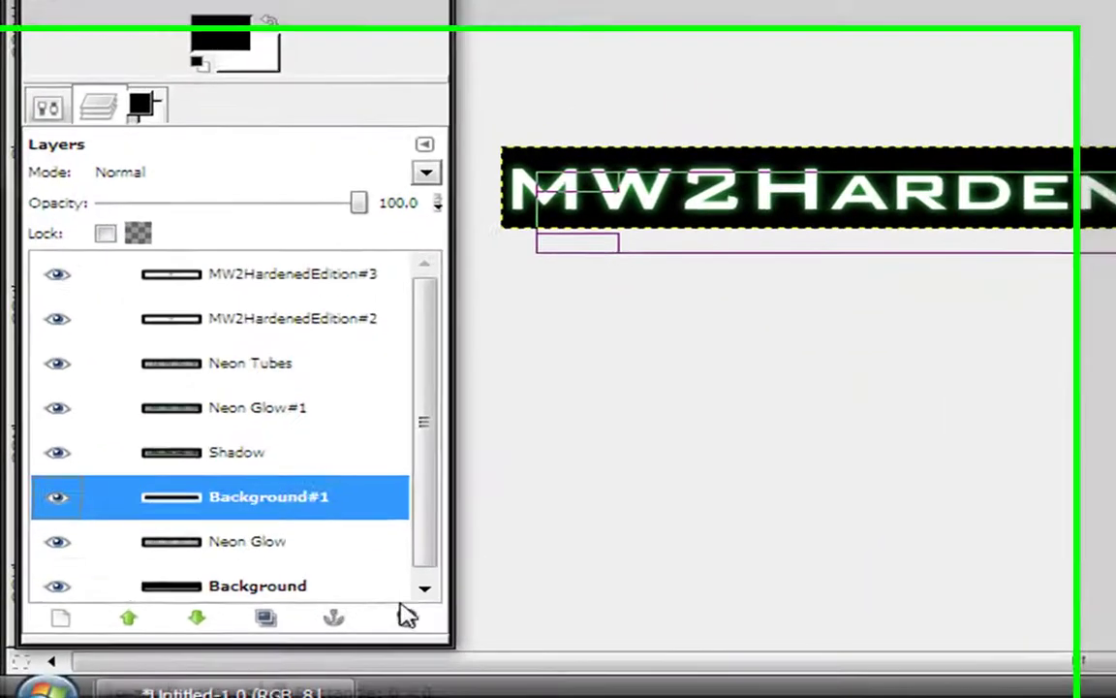
click(301, 668)
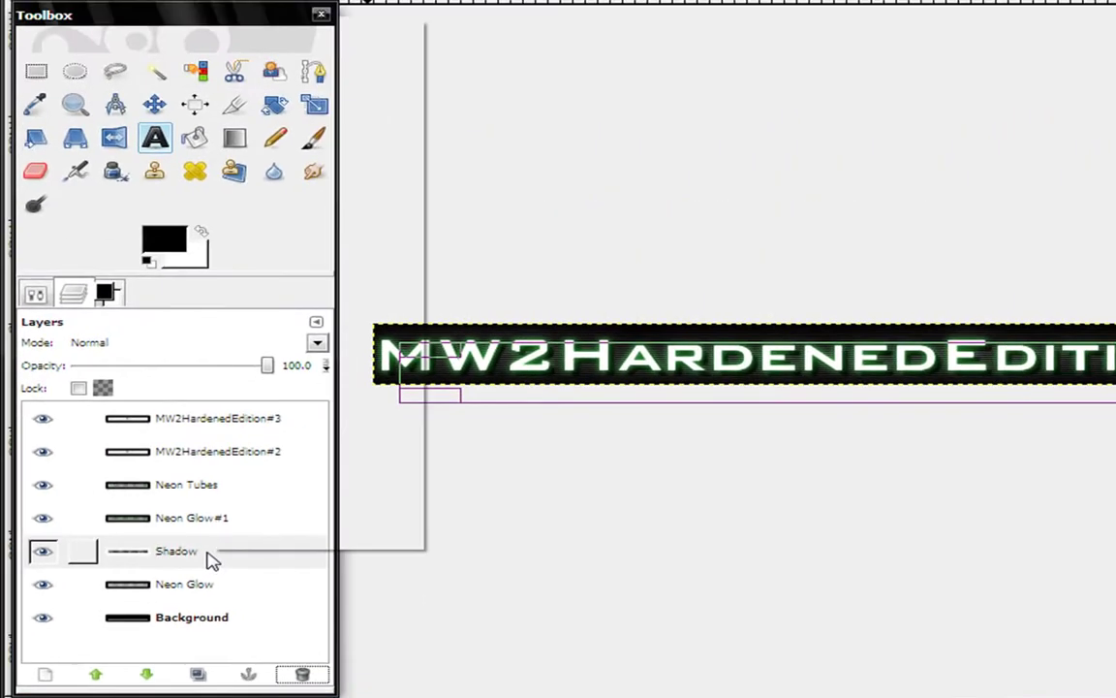
right_click(210, 560)
click(207, 556)
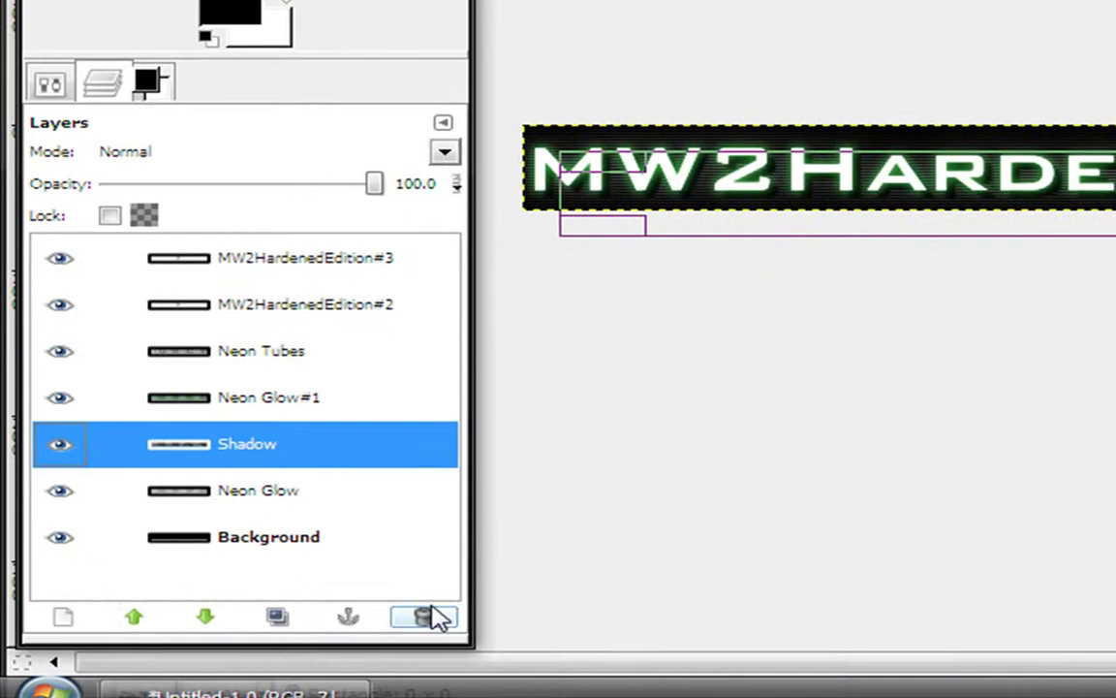
click(424, 617)
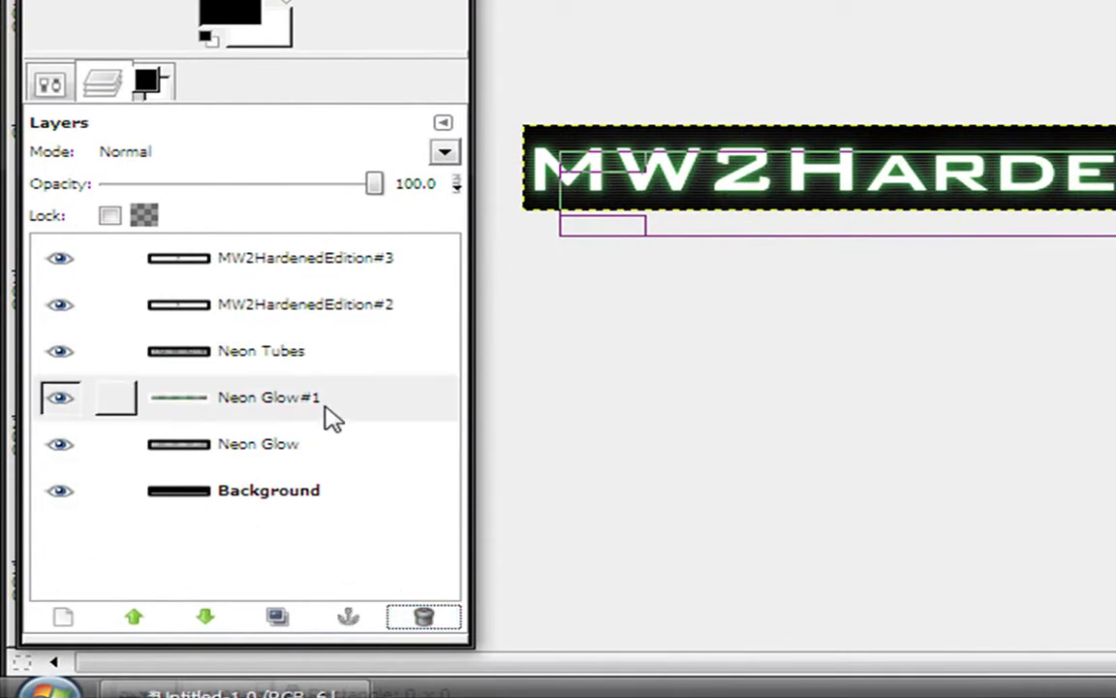
- Merge Neon Tubes down into Neon Glow#1, then Neon Glow#1 down into Neon Glow
click(314, 368)
right_click(314, 368)
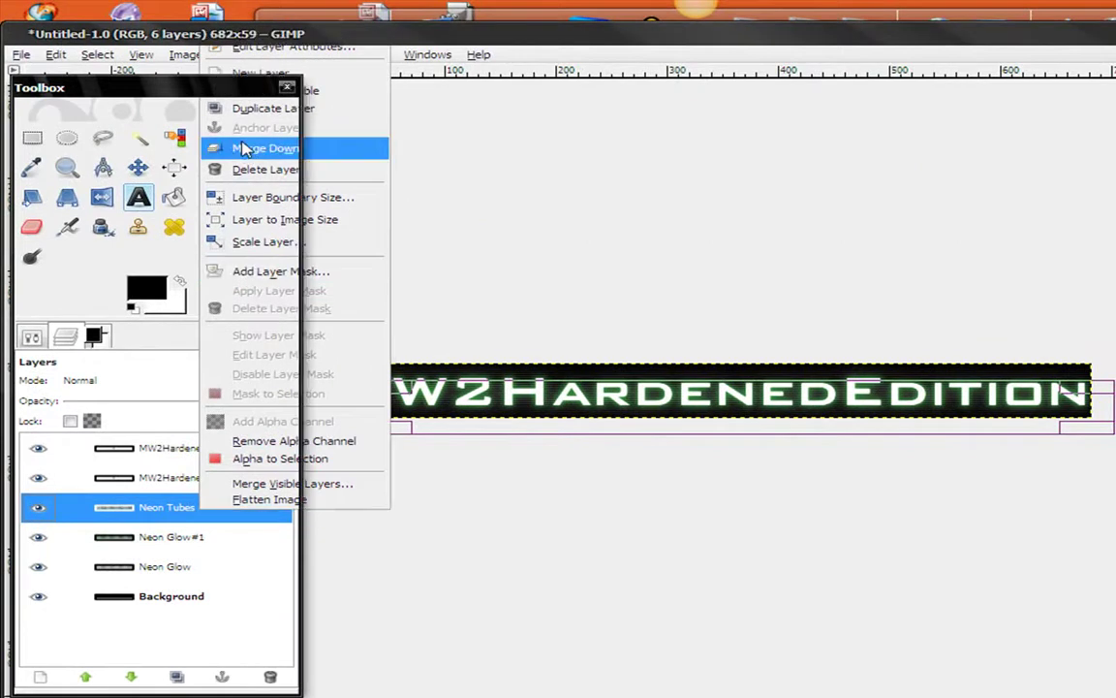
click(245, 147)
right_click(192, 506)
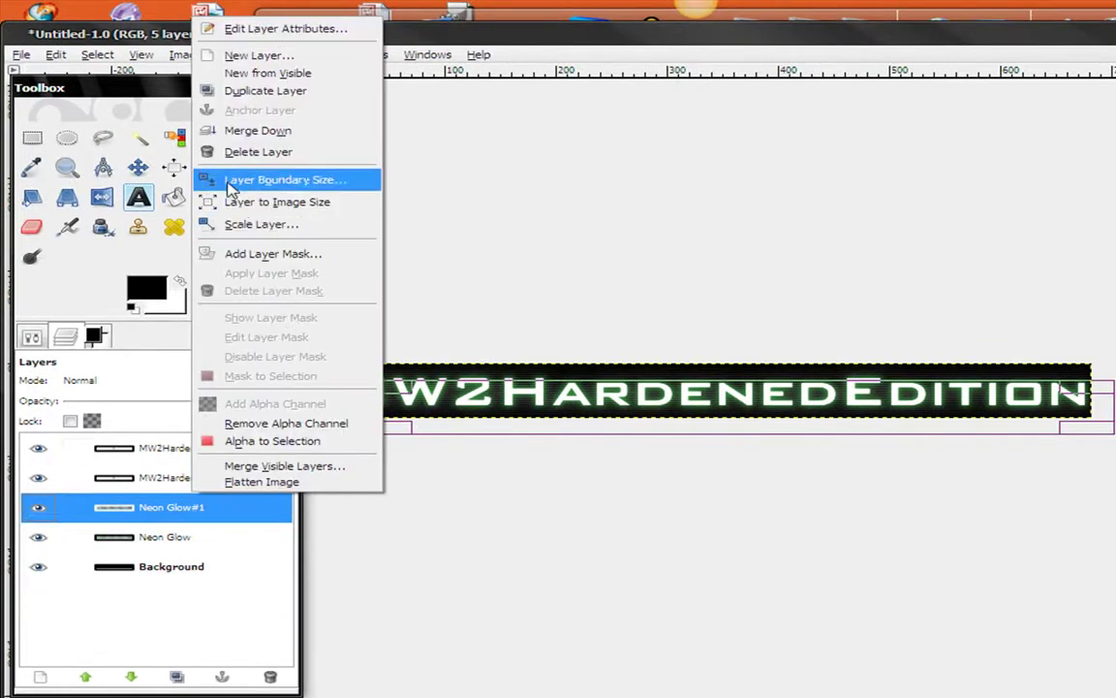
click(206, 131)
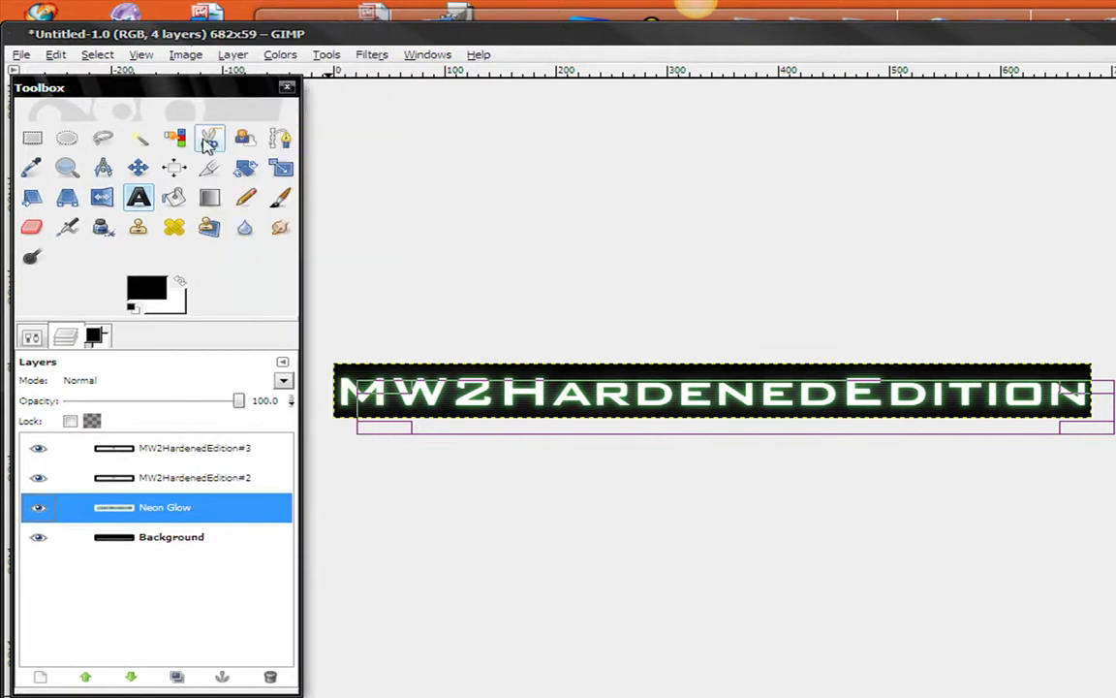
- Select the MW2HardenedEdition#2 text layer and bring up the Alpha to Logo effects
click(191, 458)
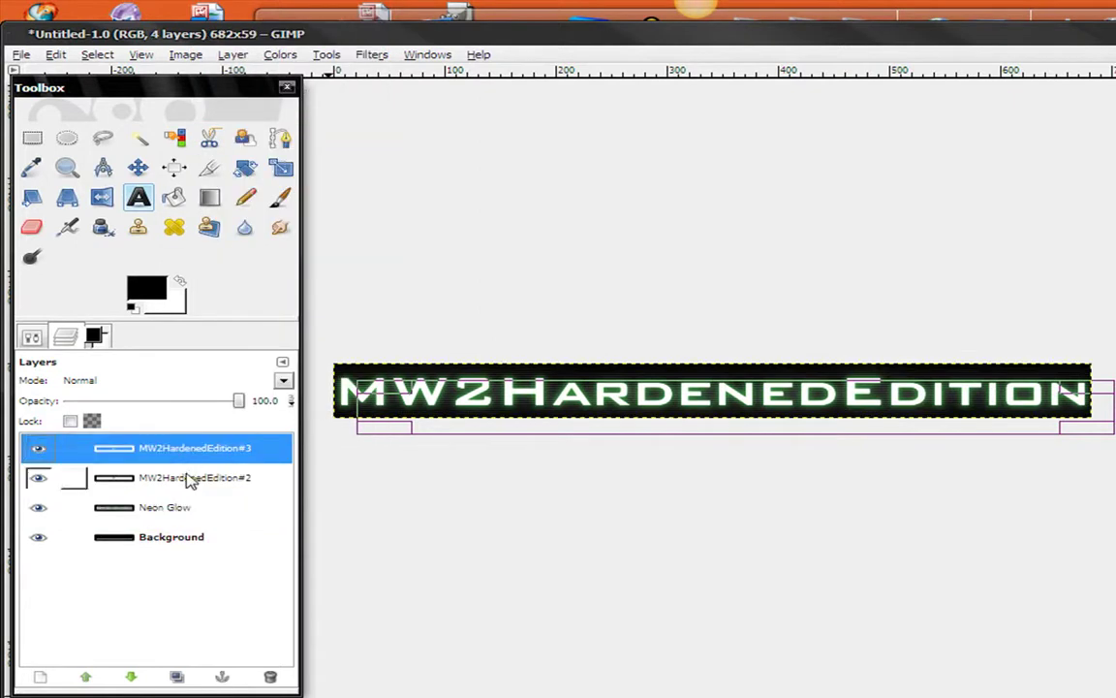
click(191, 477)
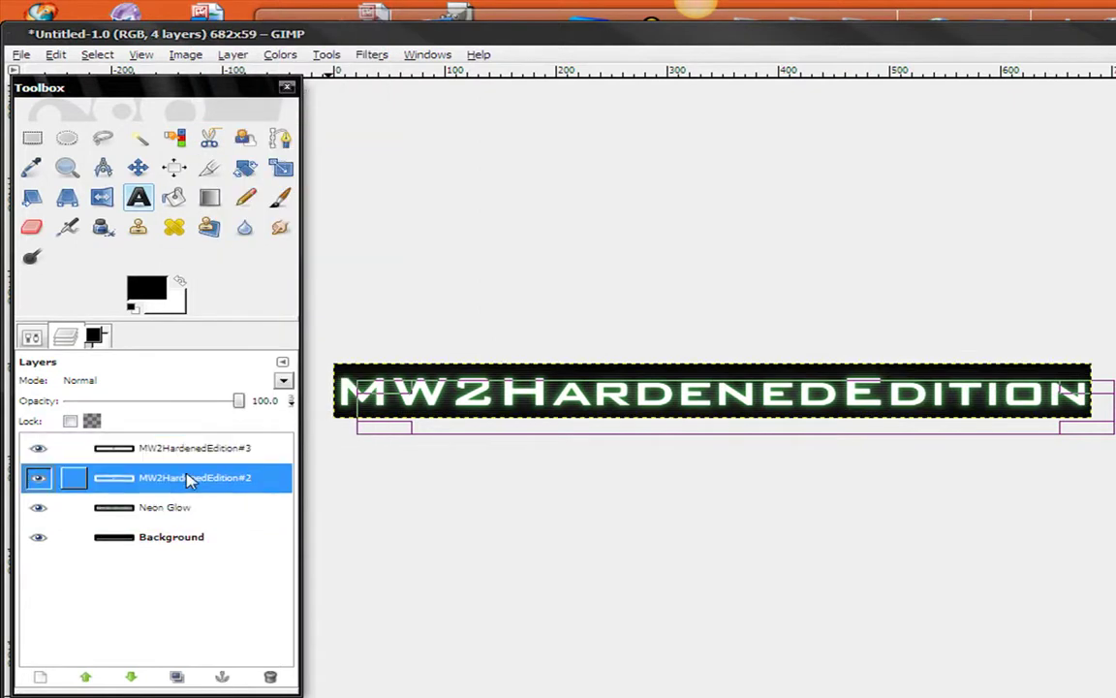
click(326, 56)
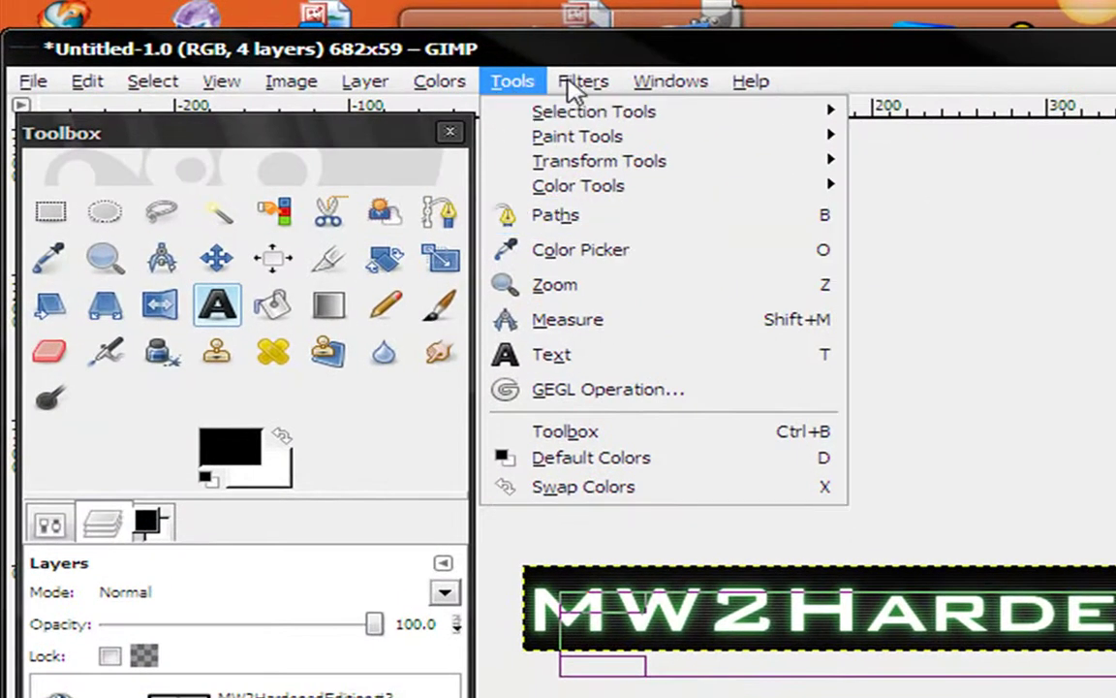
mouse_move(372, 55)
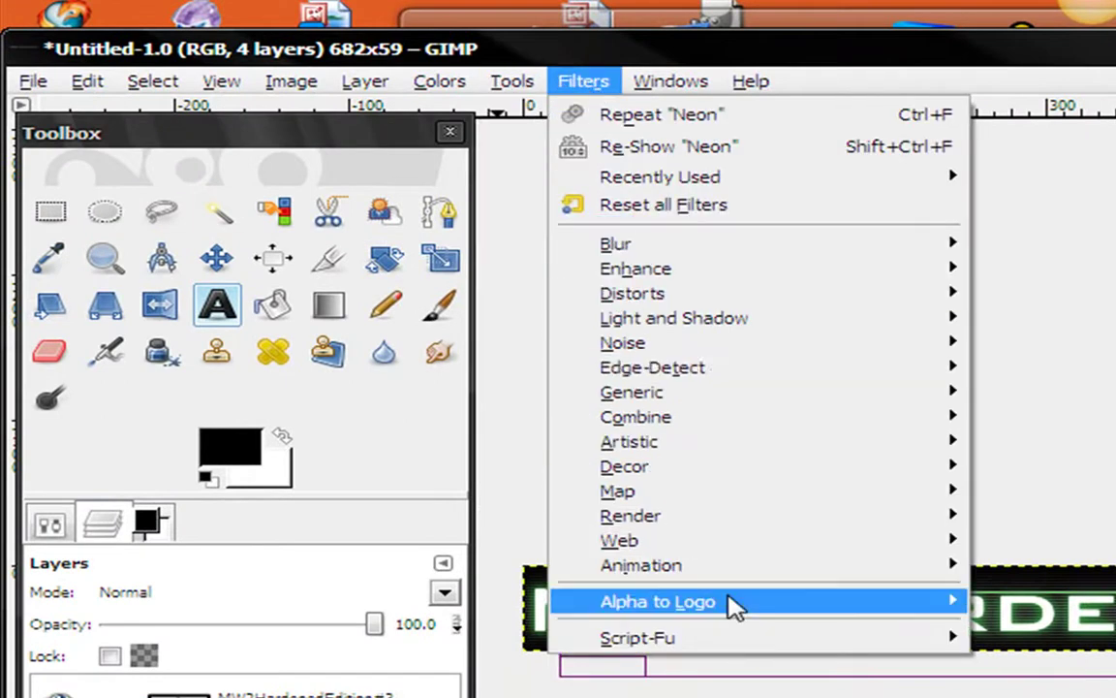
mouse_move(551, 218)
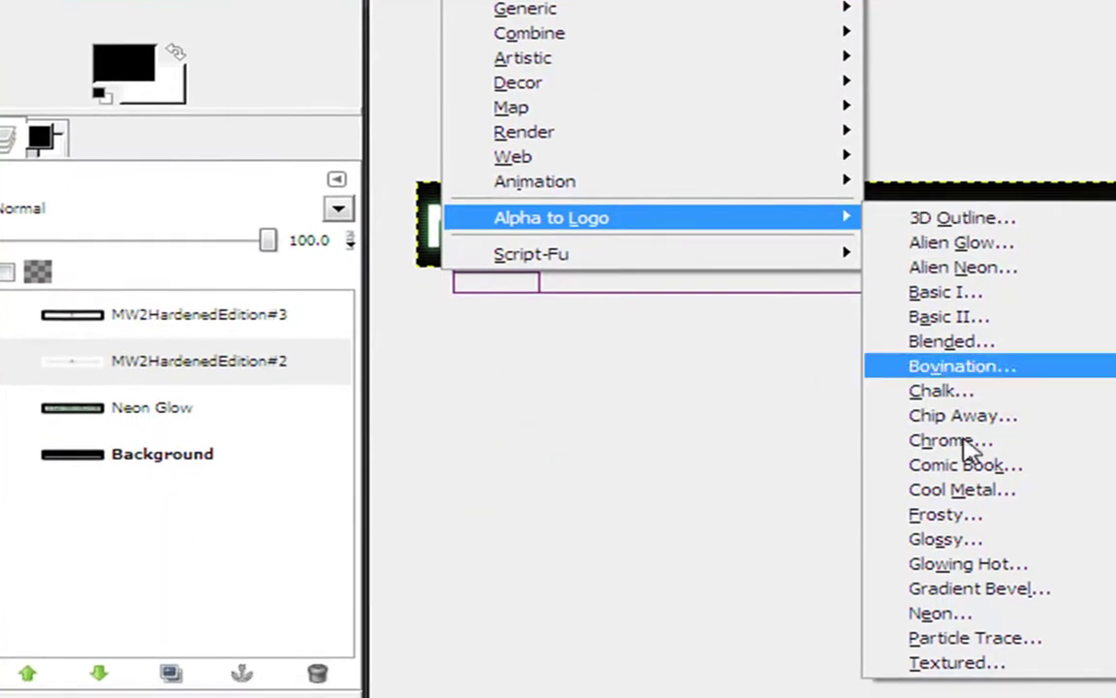
- Apply the Neon logo effect with effect size raised to 25, keeping green glow and shadow
click(1011, 612)
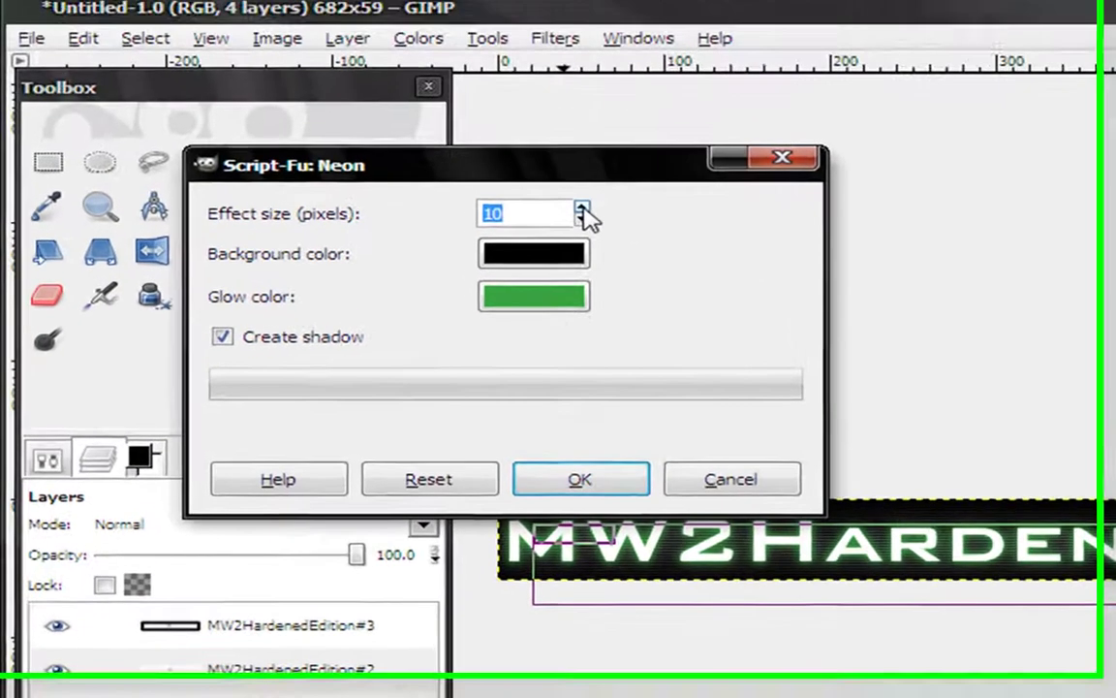
double_click(594, 229)
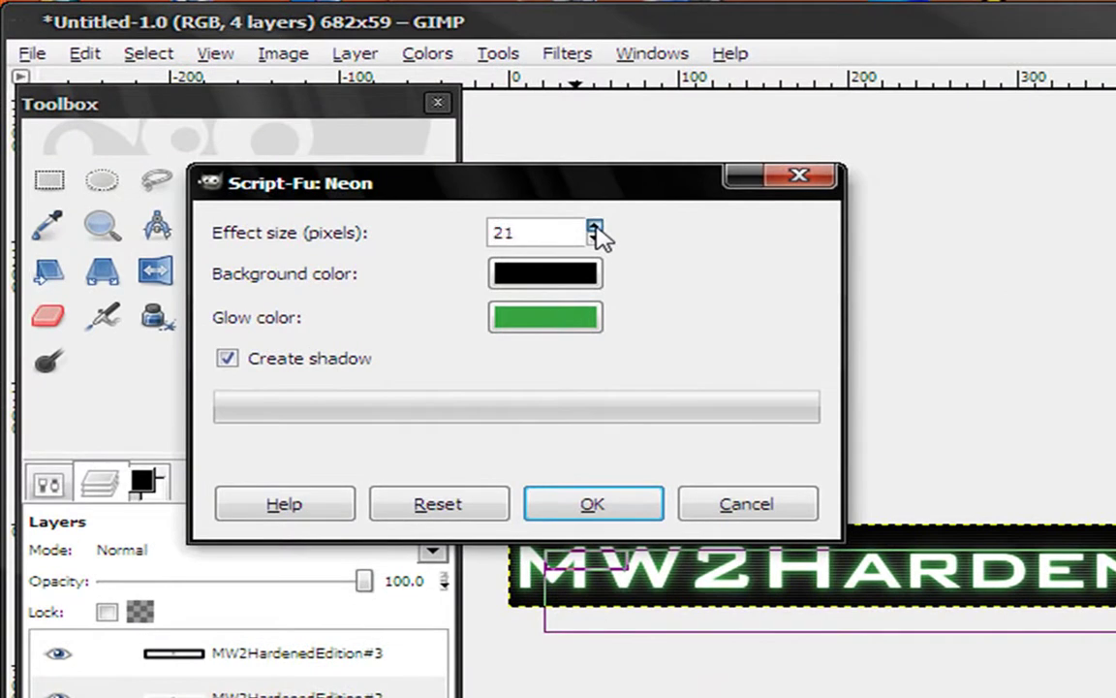
click(595, 229)
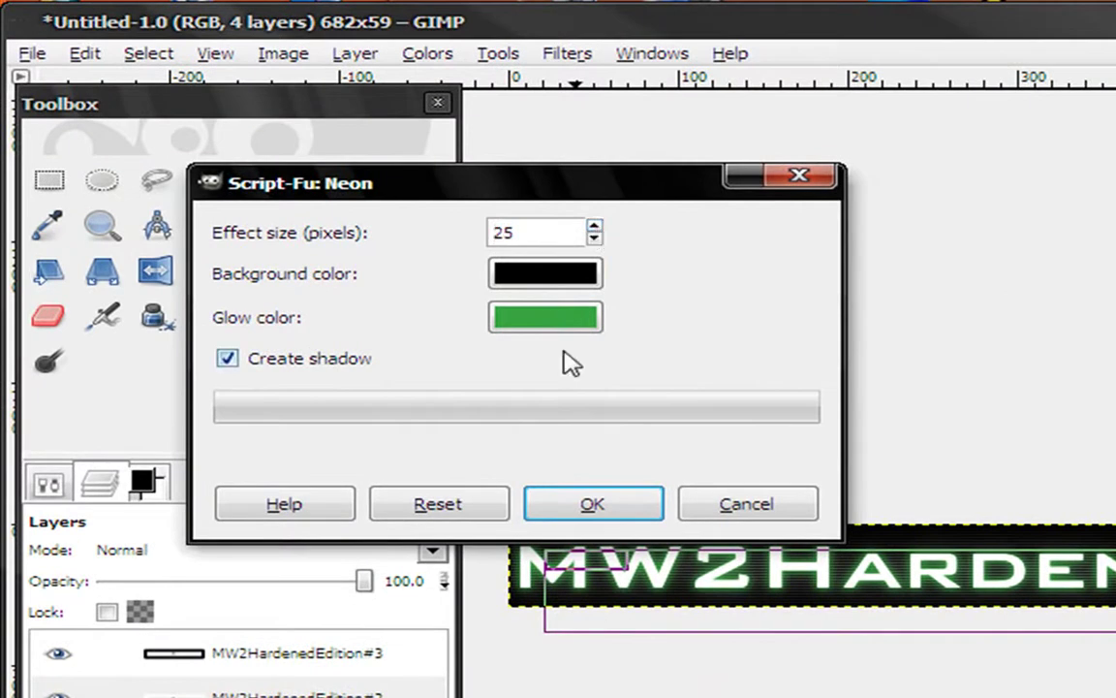
click(606, 499)
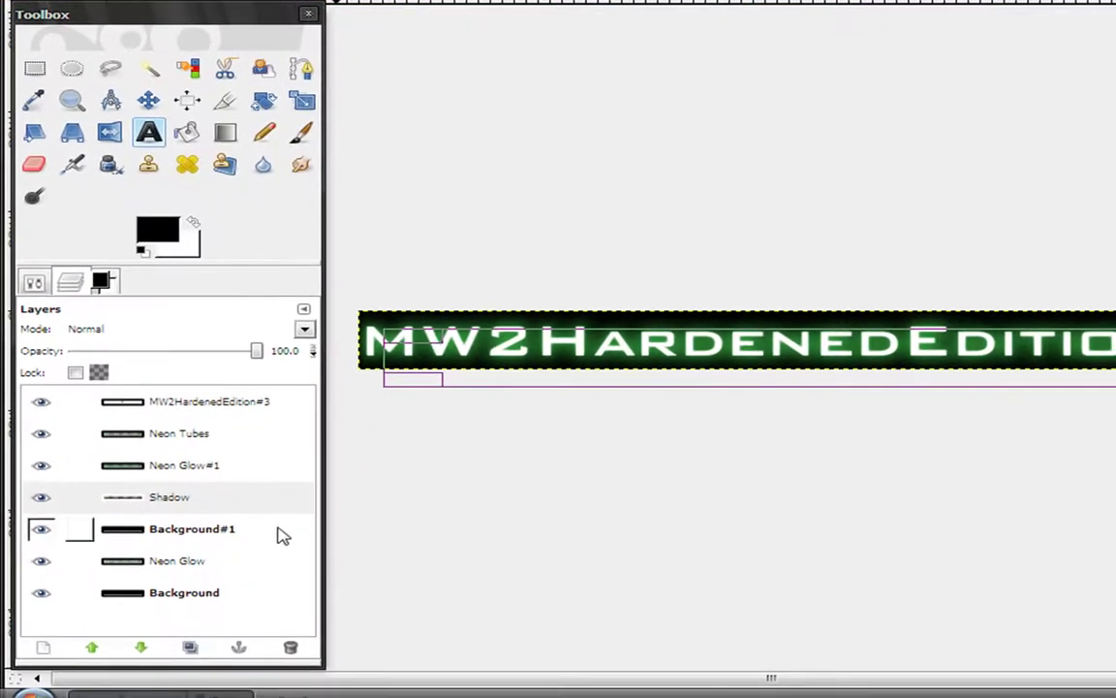
- Delete the Background#1, Shadow, Neon Tubes and Neon Glow#1 layers
click(281, 531)
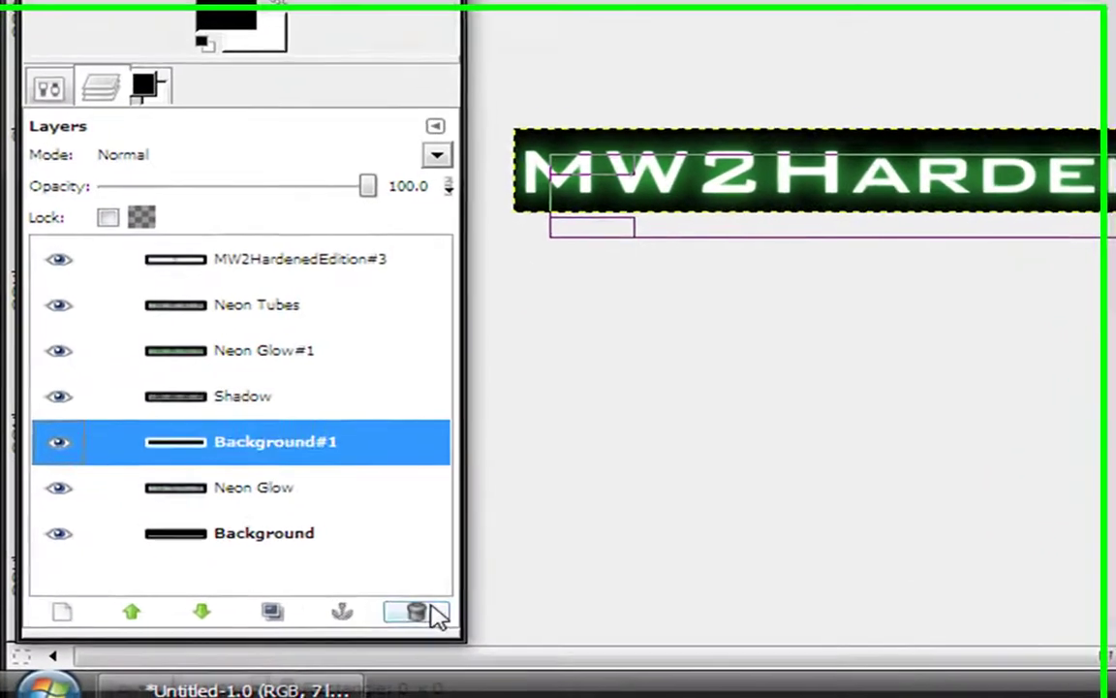
click(291, 645)
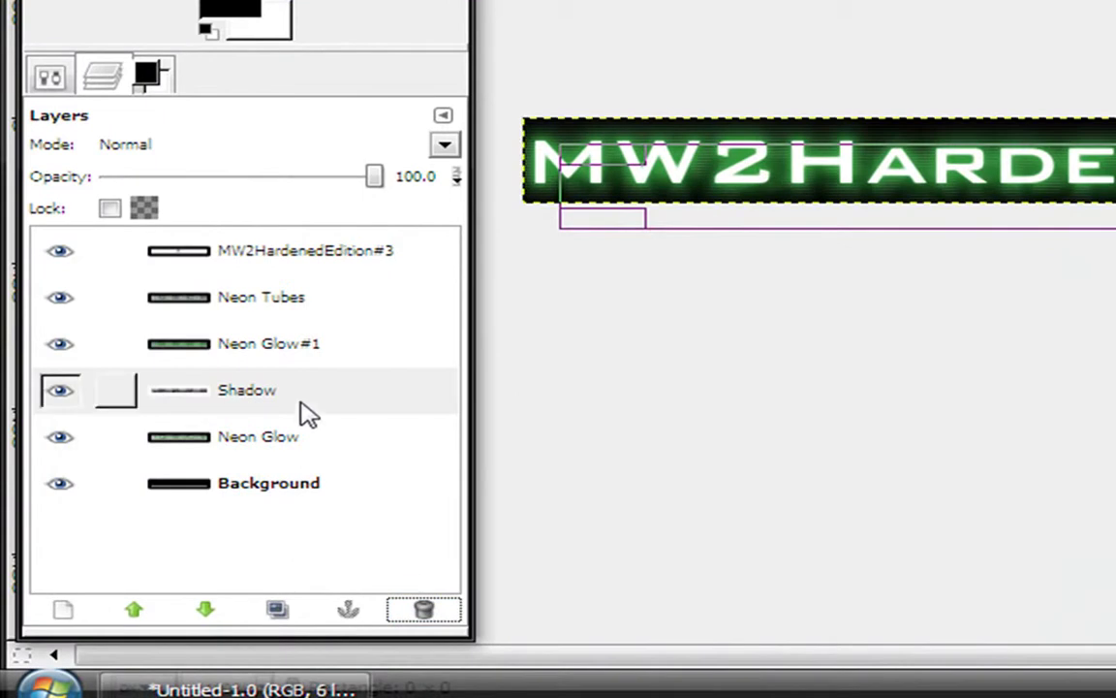
click(260, 390)
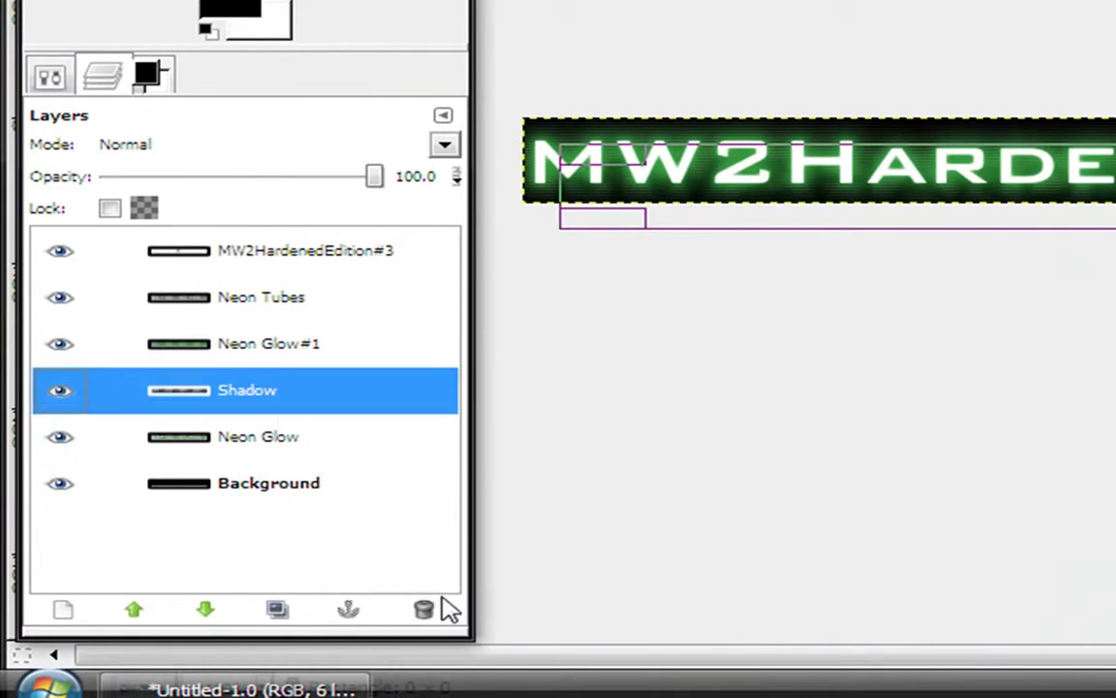
click(423, 606)
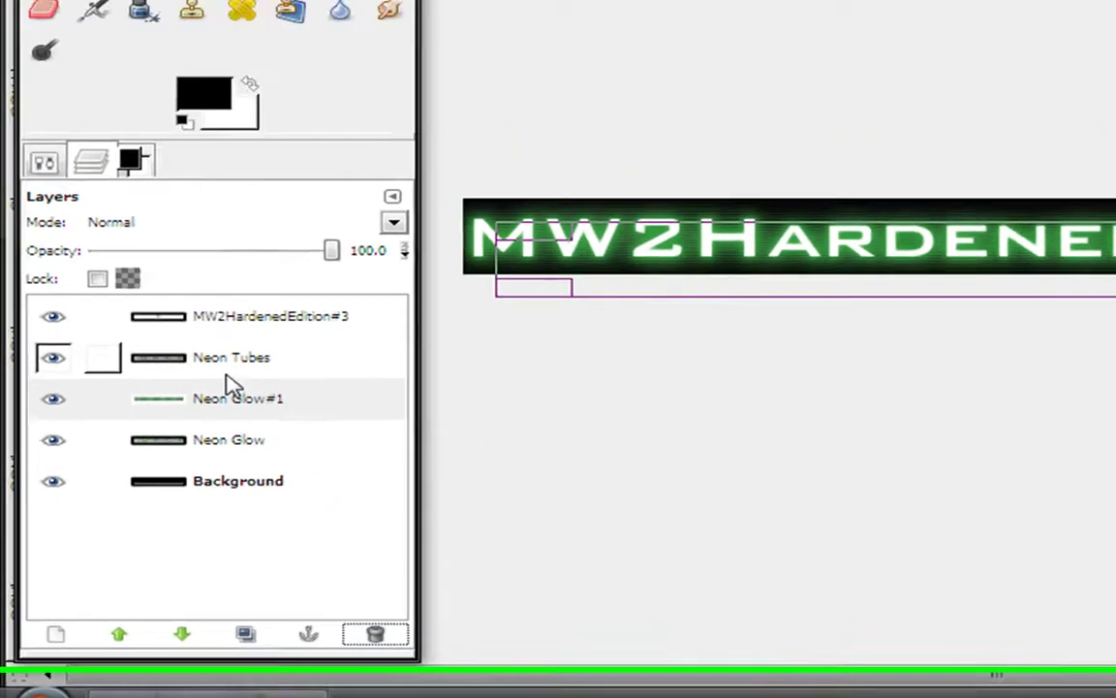
click(232, 358)
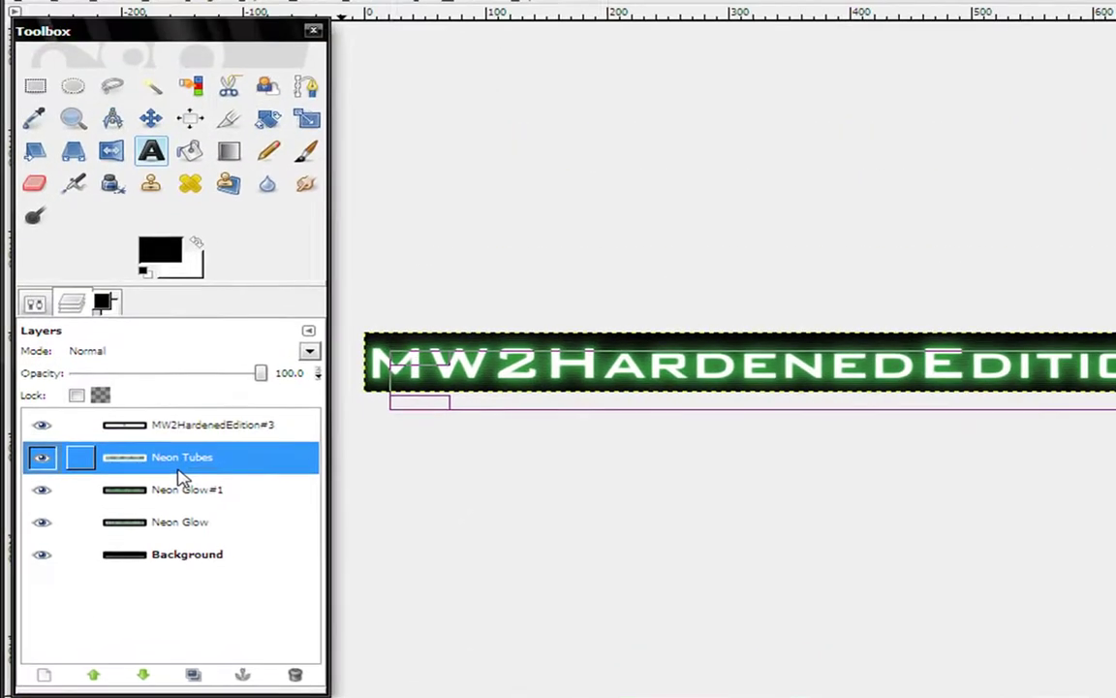
right_click(232, 358)
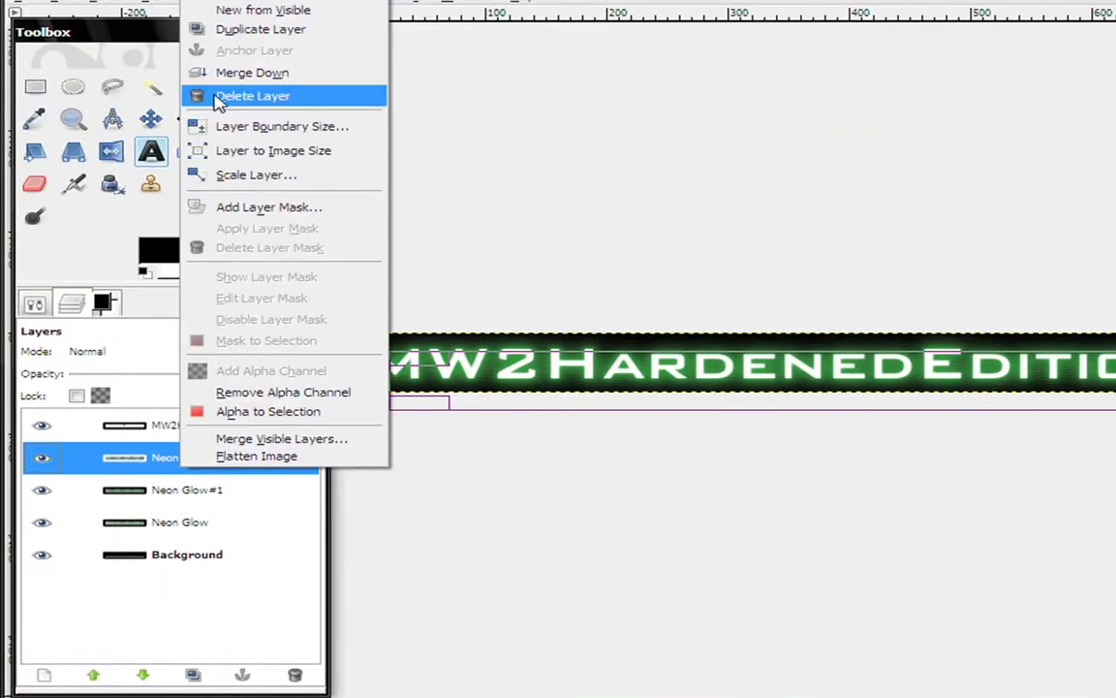
click(219, 81)
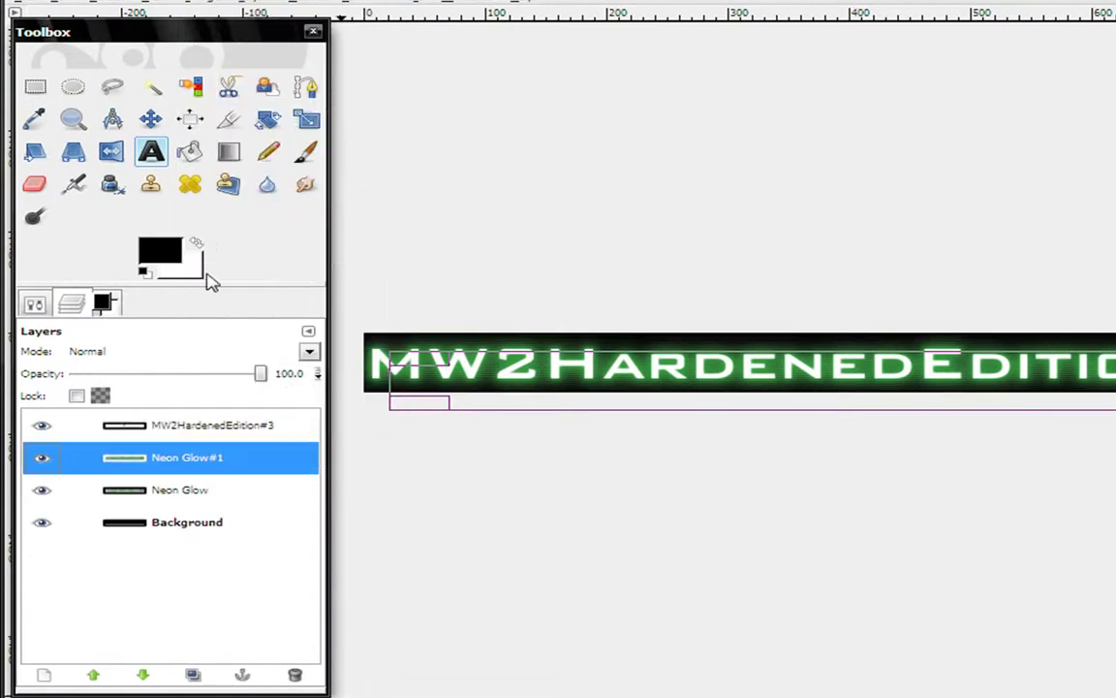
right_click(252, 463)
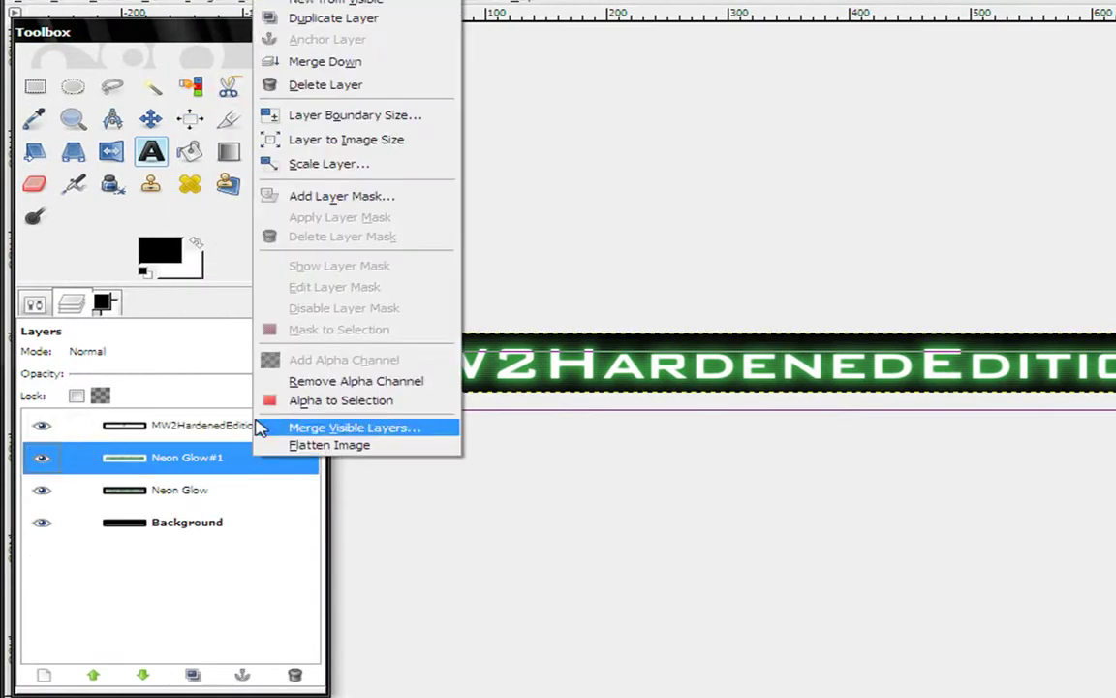
click(320, 86)
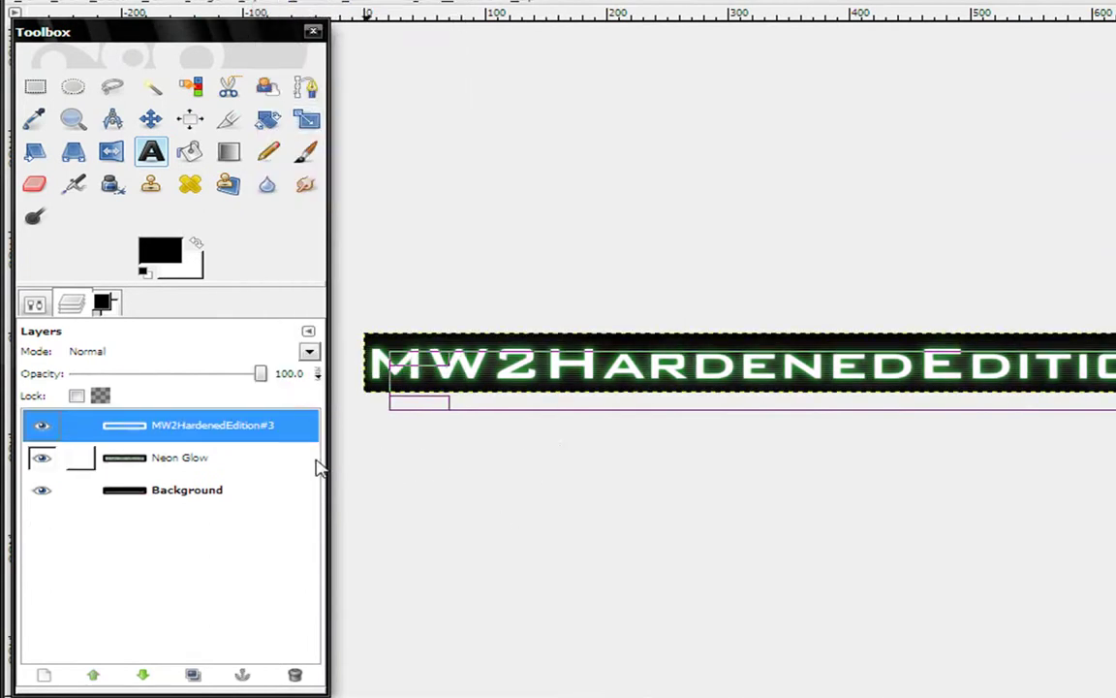
- Duplicate the Neon Glow layer and merge the copy down to strengthen the glow
click(261, 460)
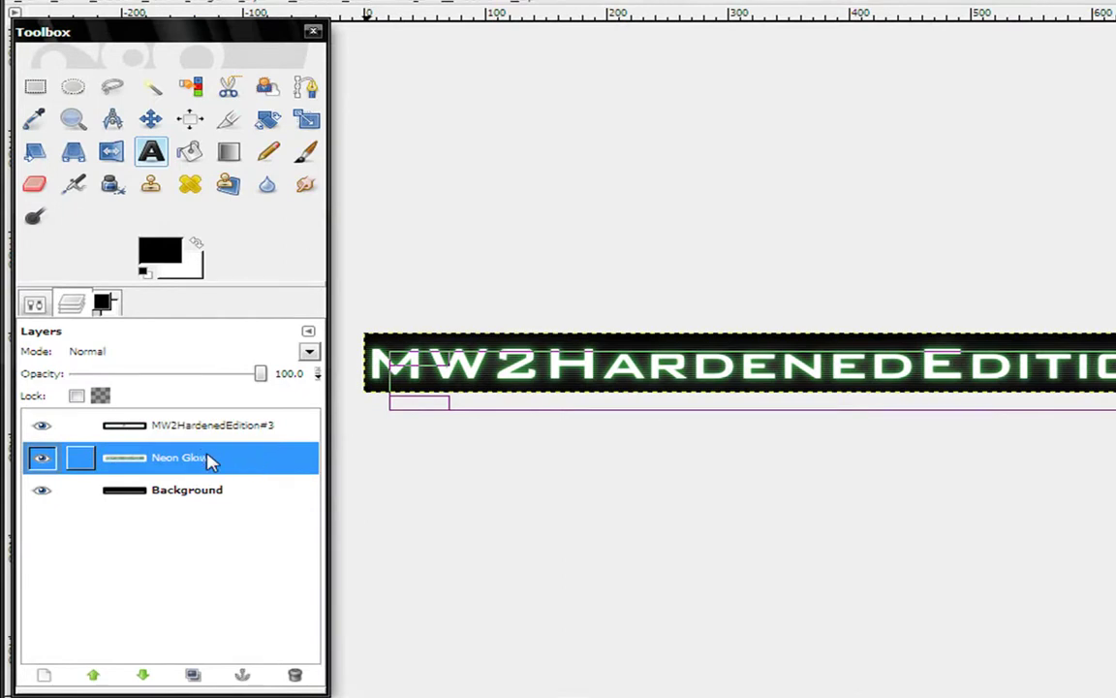
key(shift+ctrl+d)
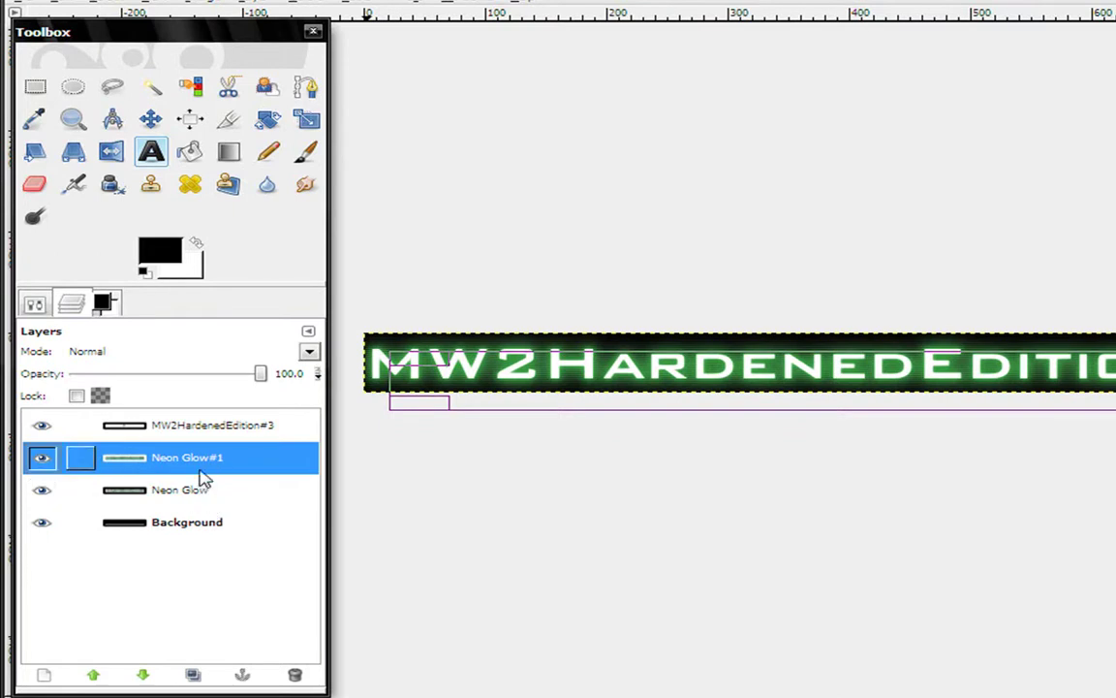
right_click(199, 466)
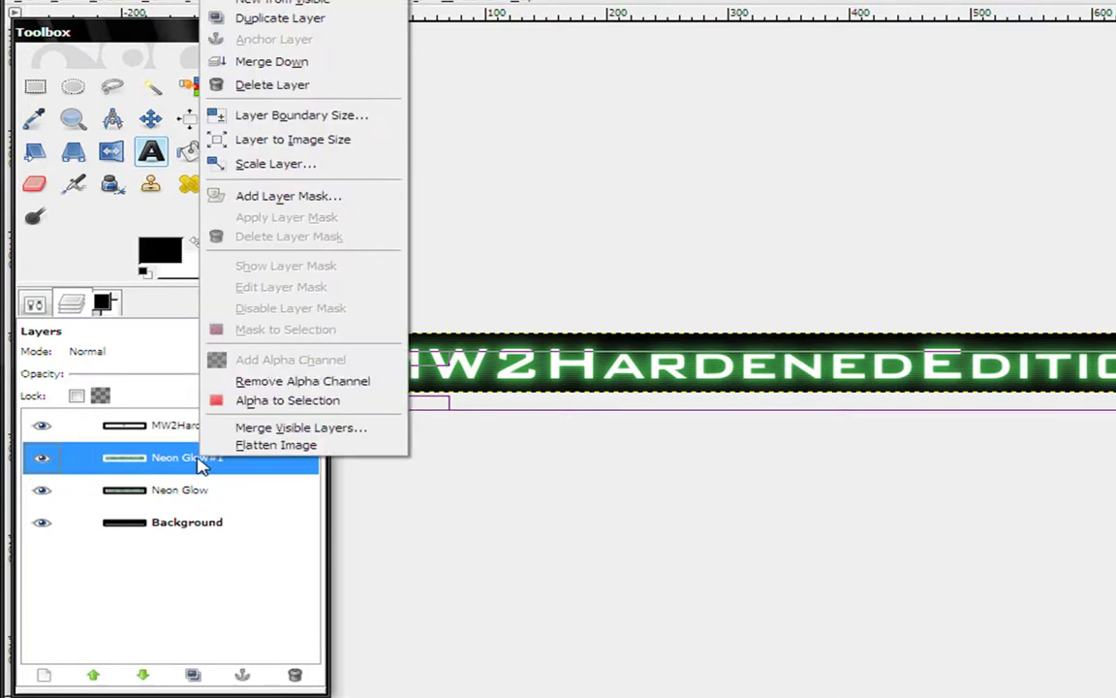
click(242, 64)
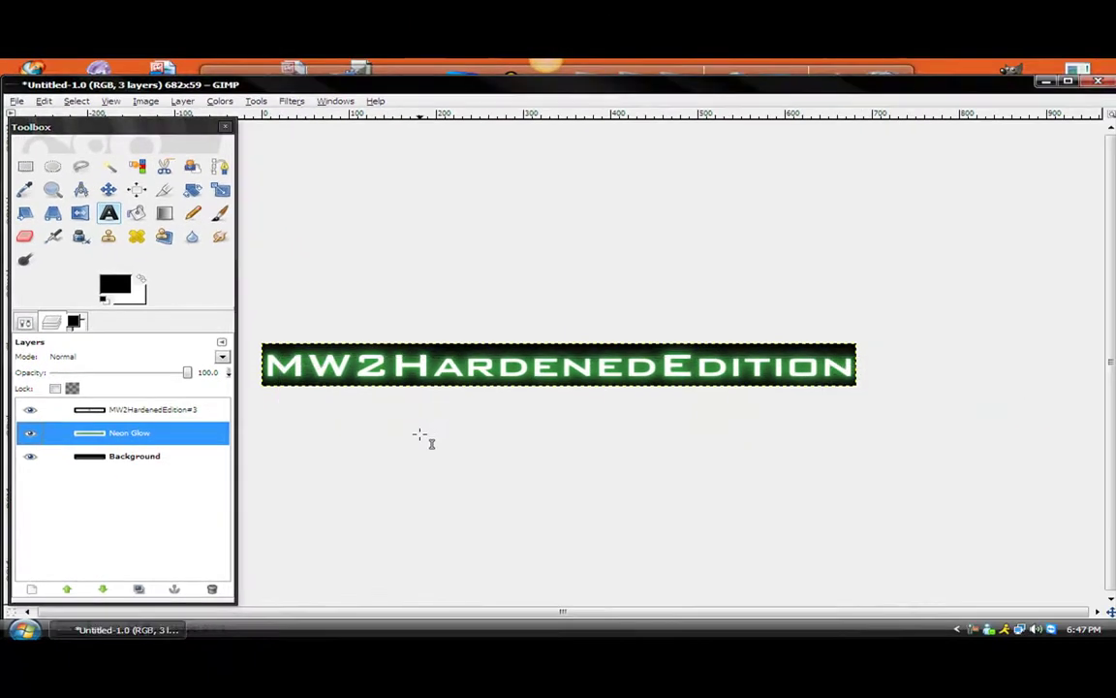
click(410, 426)
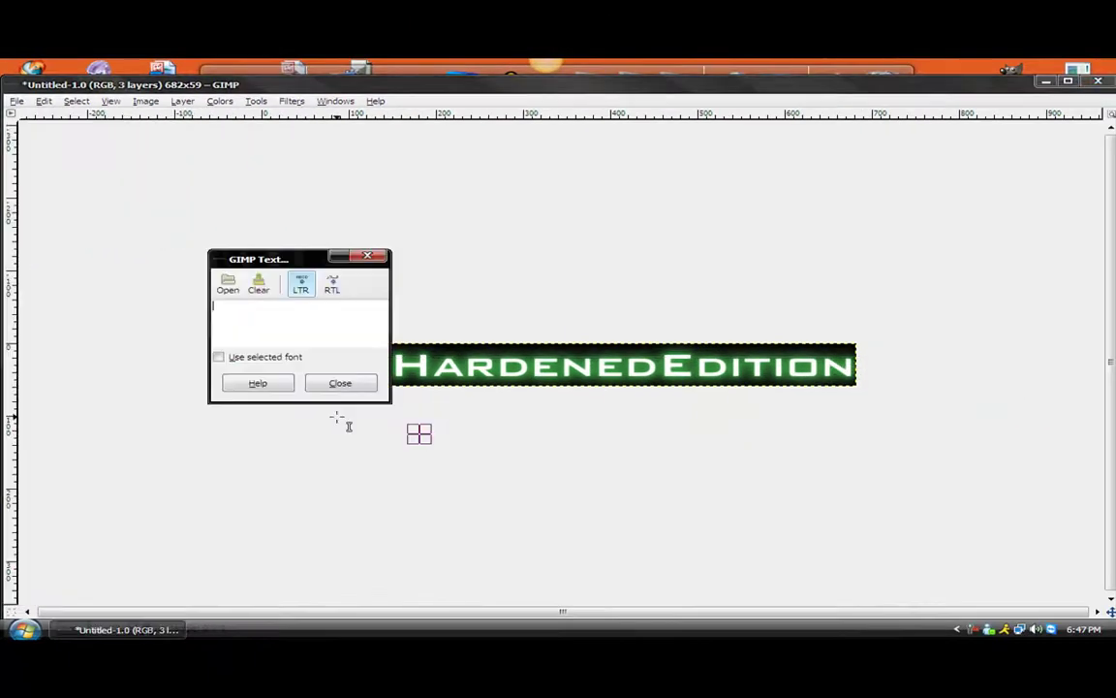
click(316, 389)
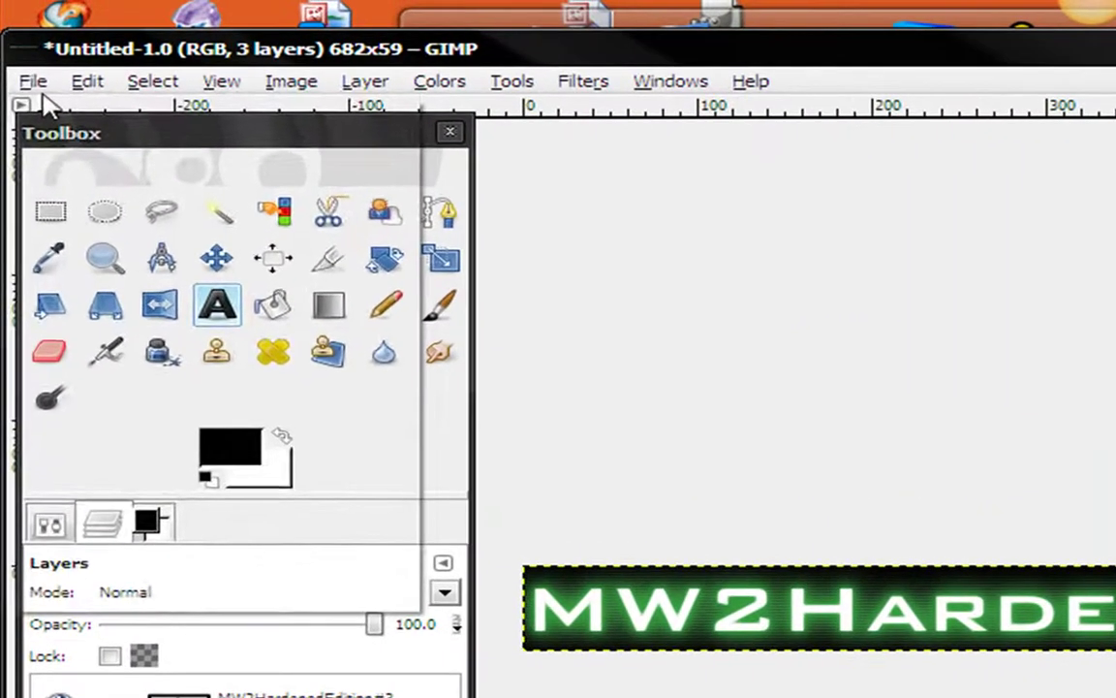
- Save As MW2HardenedEdition.jpeg in the Desktop folder
click(41, 87)
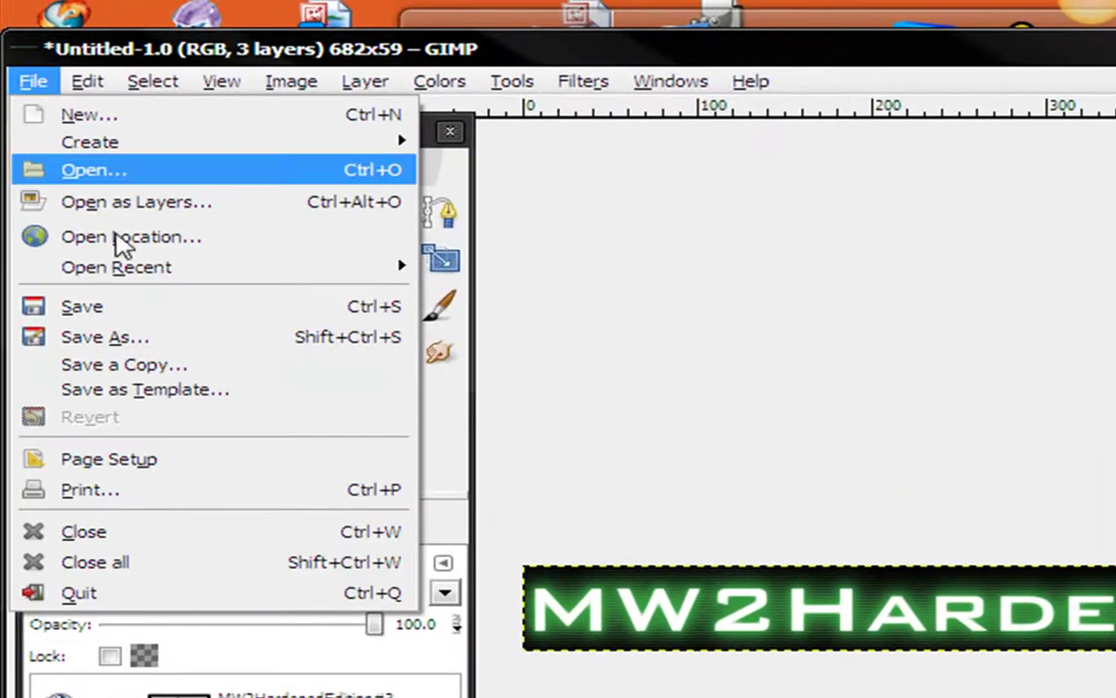
click(163, 345)
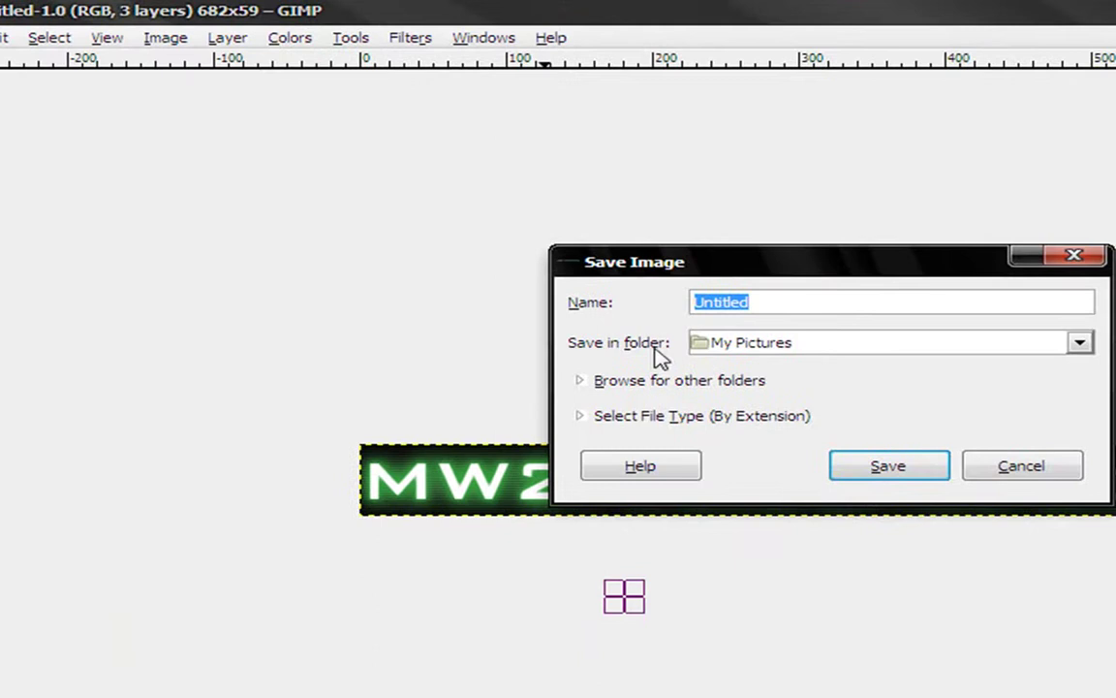
key(BackSpace)
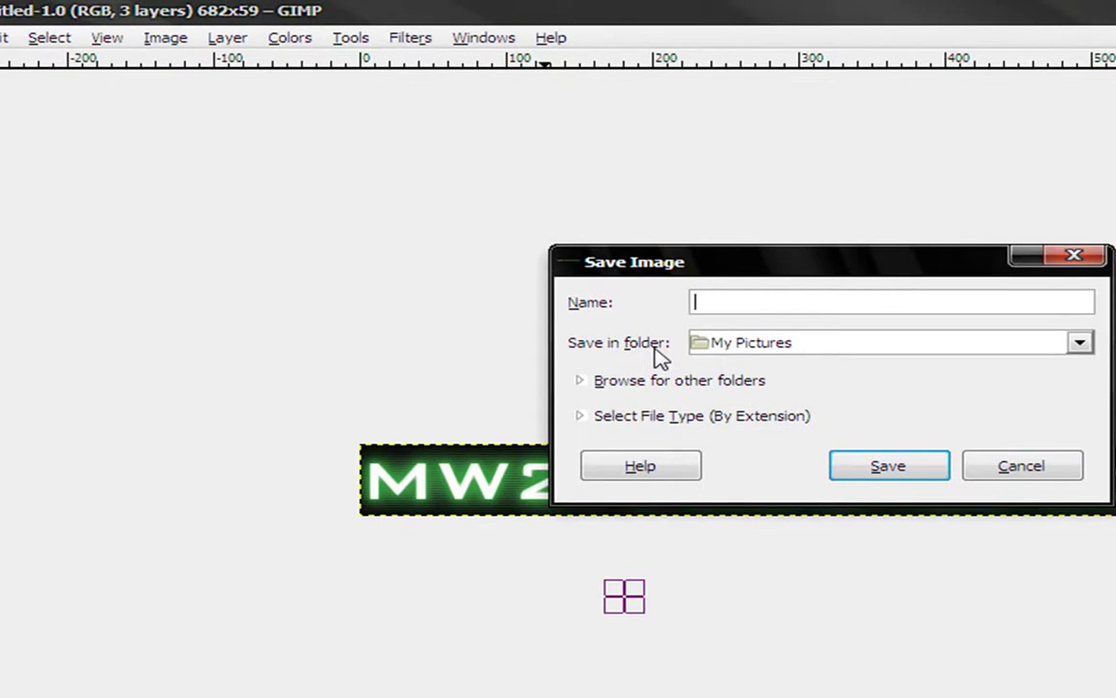
text(MW2)
text(HAr)
text(denedEdition)
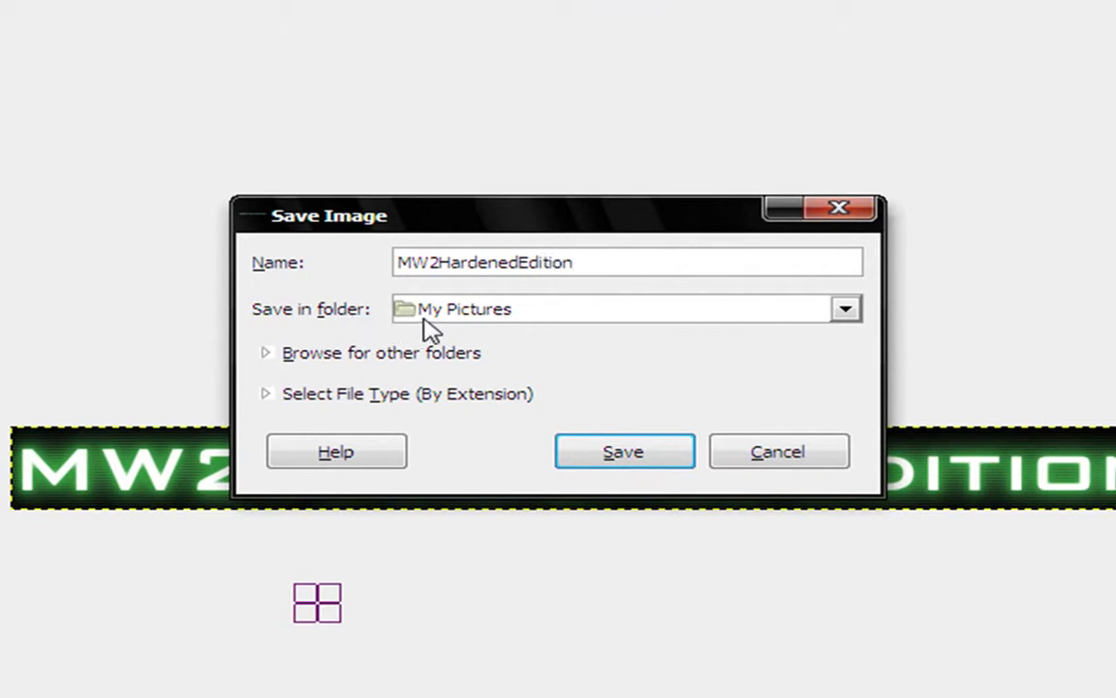
click(426, 318)
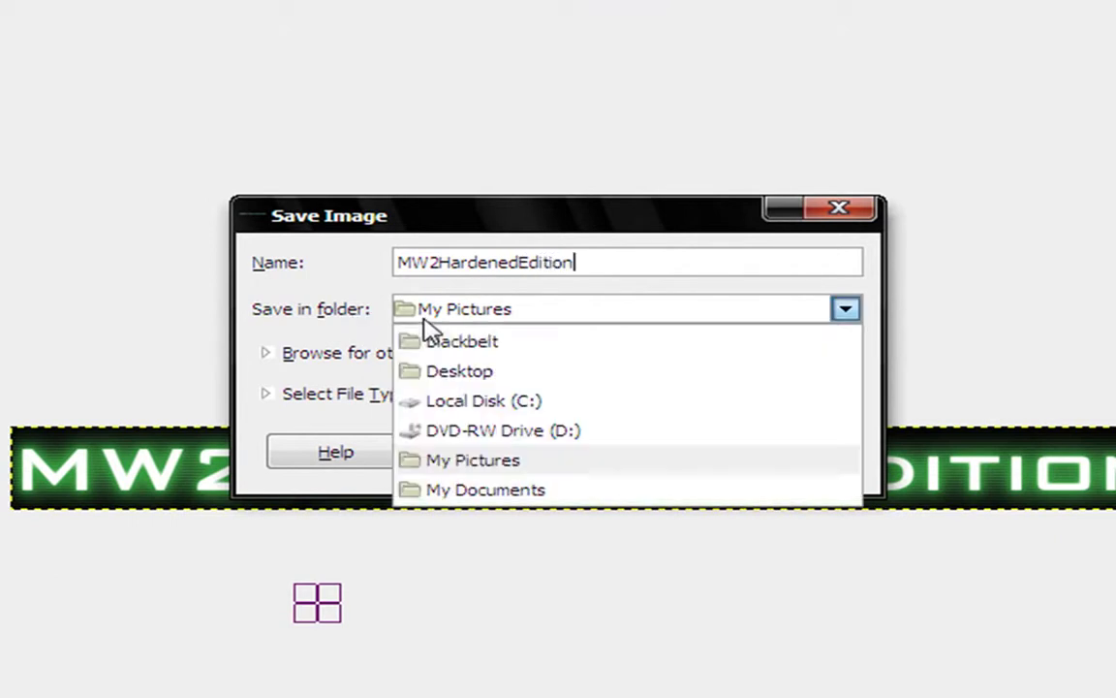
click(443, 373)
click(603, 264)
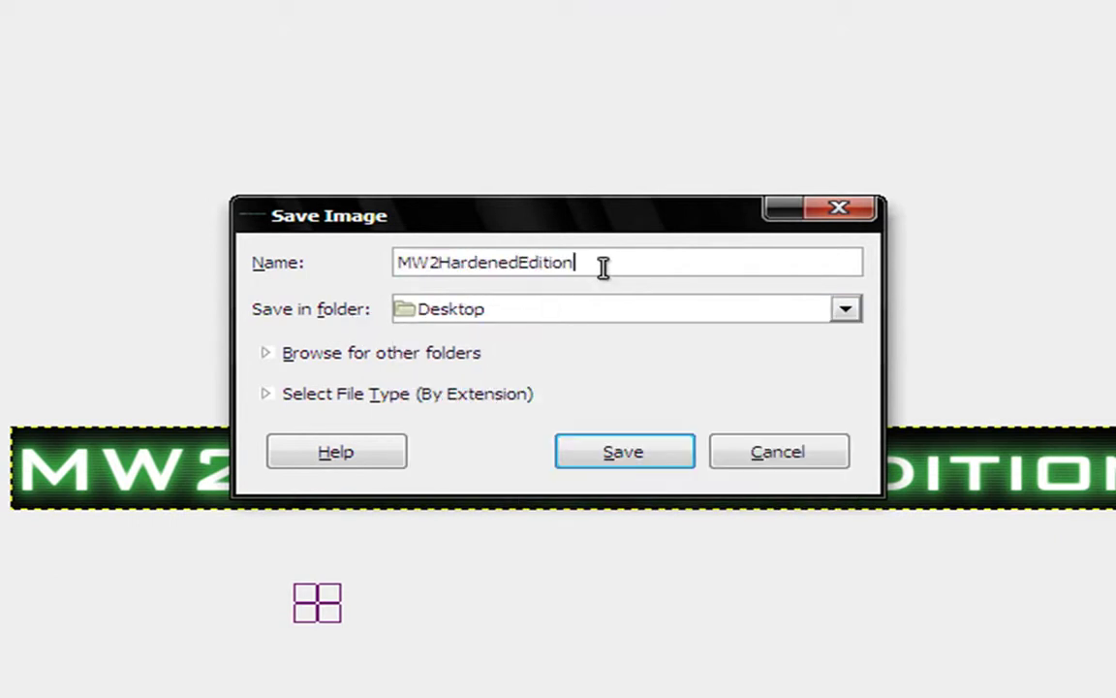
text(.)
- Export the flattened image as JPEG at quality 85
click(654, 456)
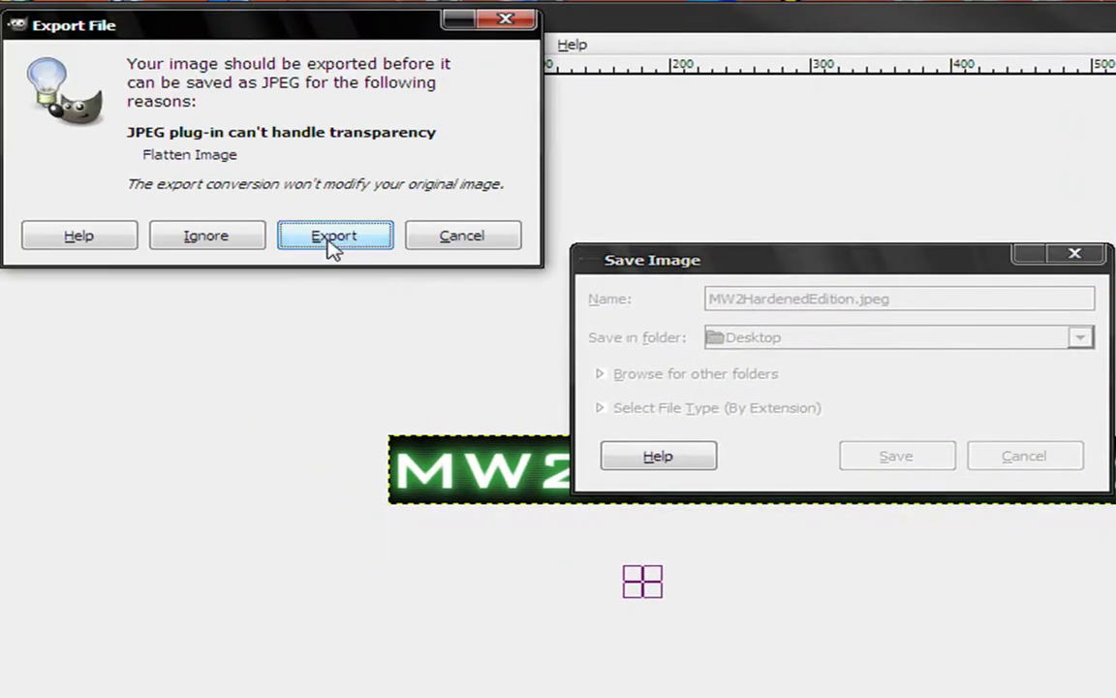
click(334, 237)
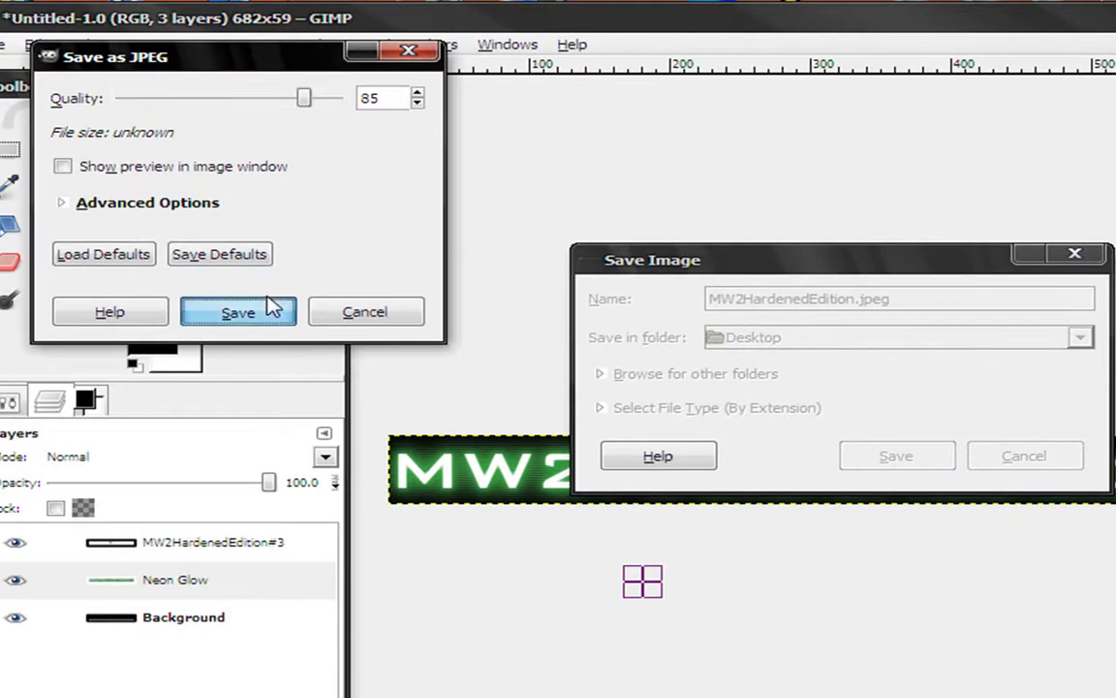
click(271, 308)
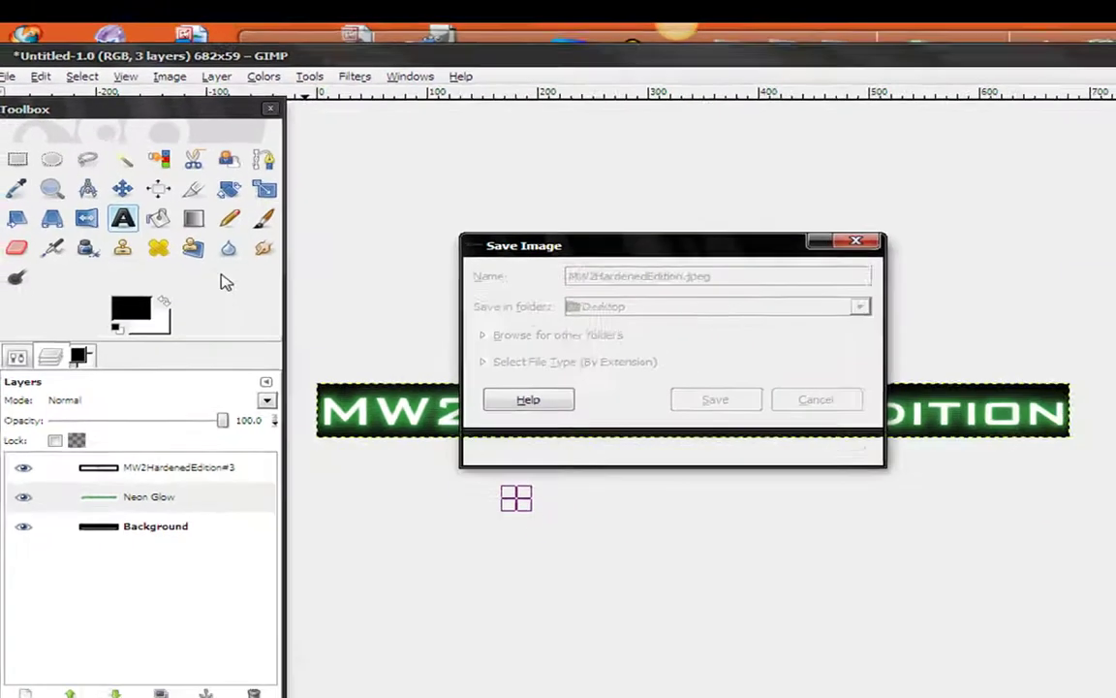